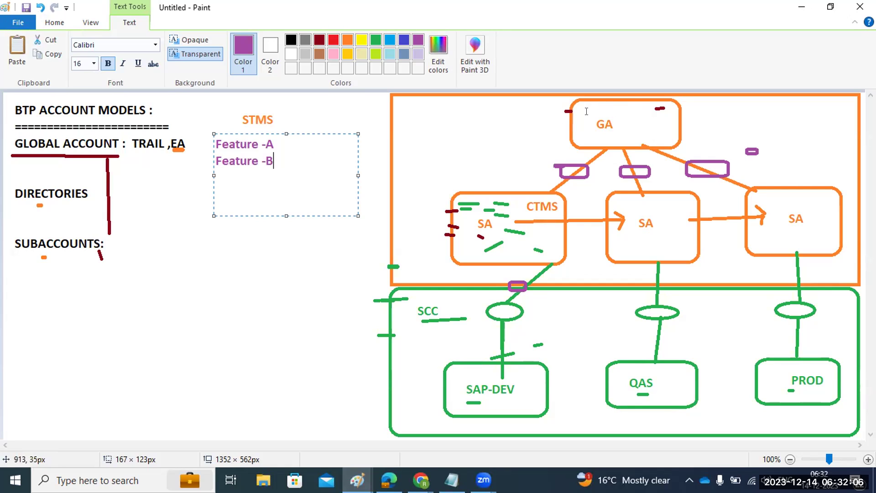
- Bring the SAP India Chrome window forward, close the registration form, and open the login dialog
{"action": "mouse_move", "coordinate": [421, 480]}
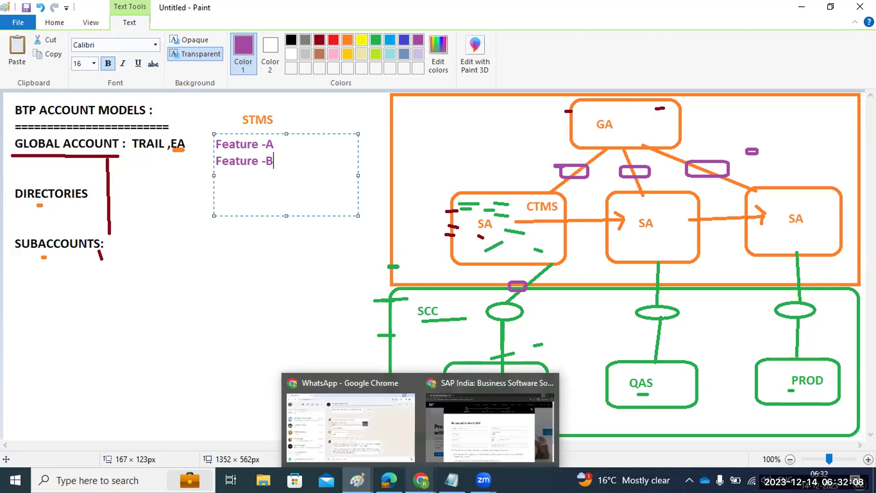
{"action": "left_click", "coordinate": [497, 429]}
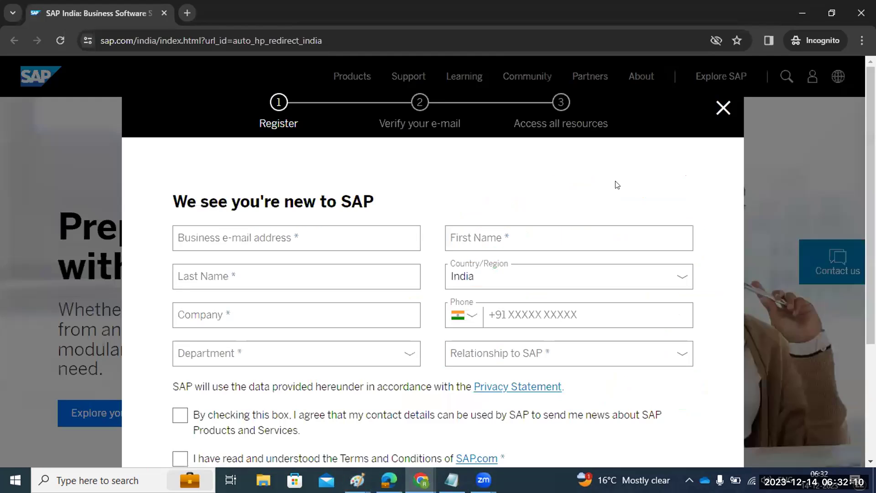
{"action": "left_click", "coordinate": [723, 108]}
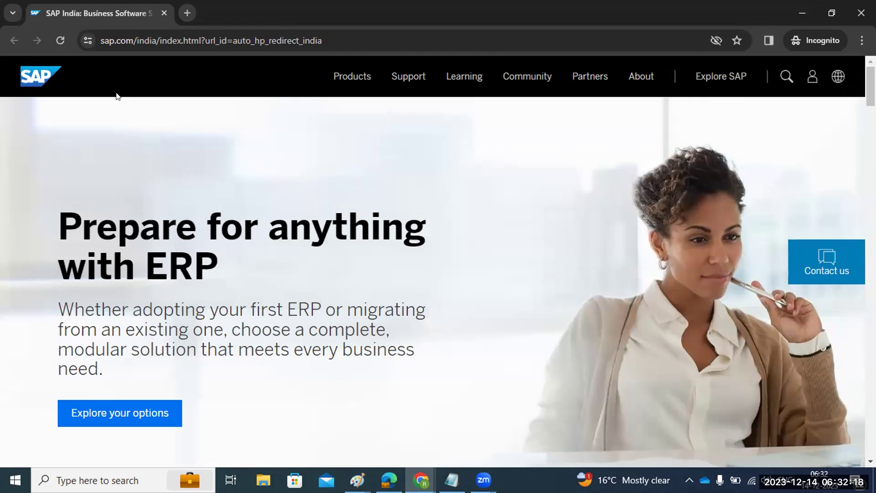
{"action": "left_click", "coordinate": [349, 36]}
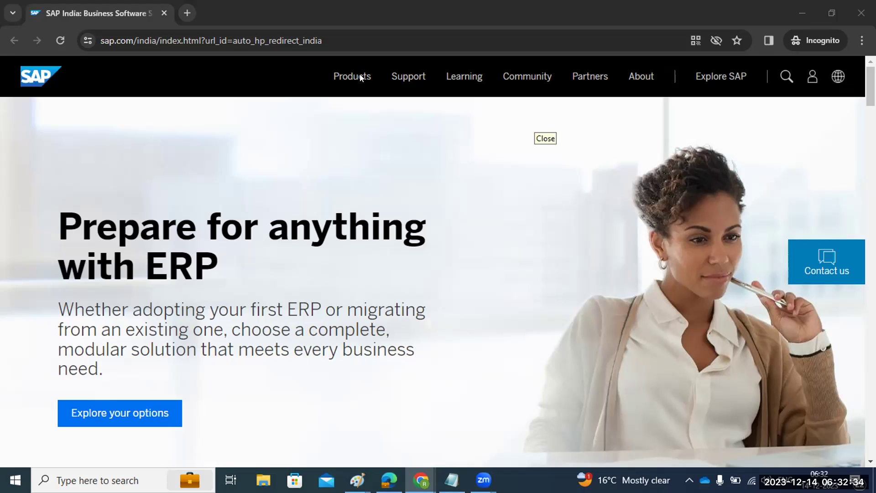
{"action": "left_click", "coordinate": [146, 38]}
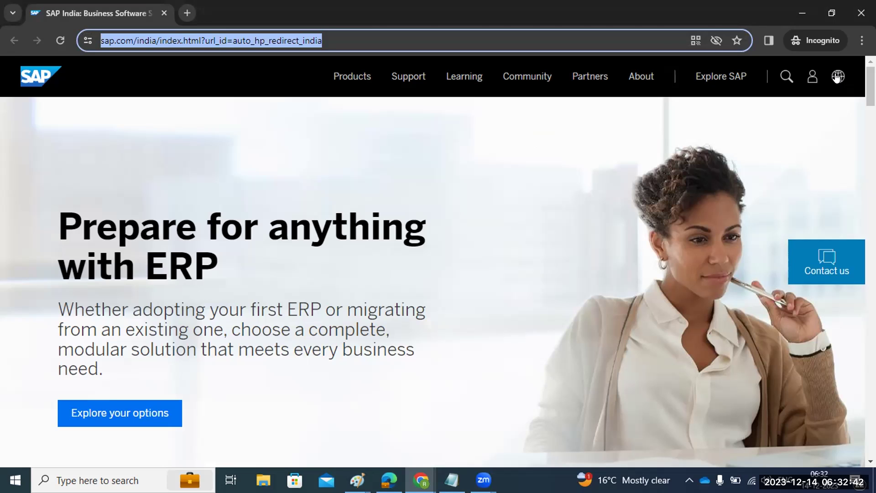
{"action": "left_click", "coordinate": [811, 76]}
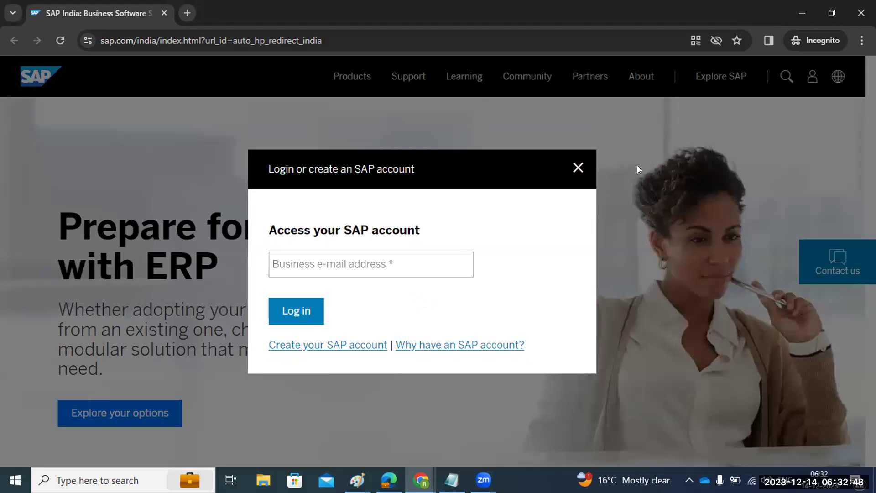
- Start a new SAP account and go through the e-mail, name, company and phone fields
{"action": "left_click", "coordinate": [323, 346]}
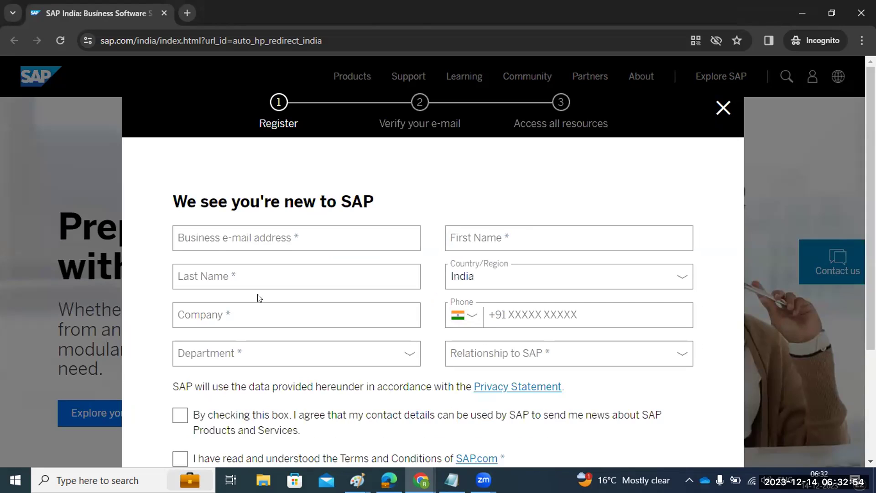
{"action": "left_click", "coordinate": [186, 240]}
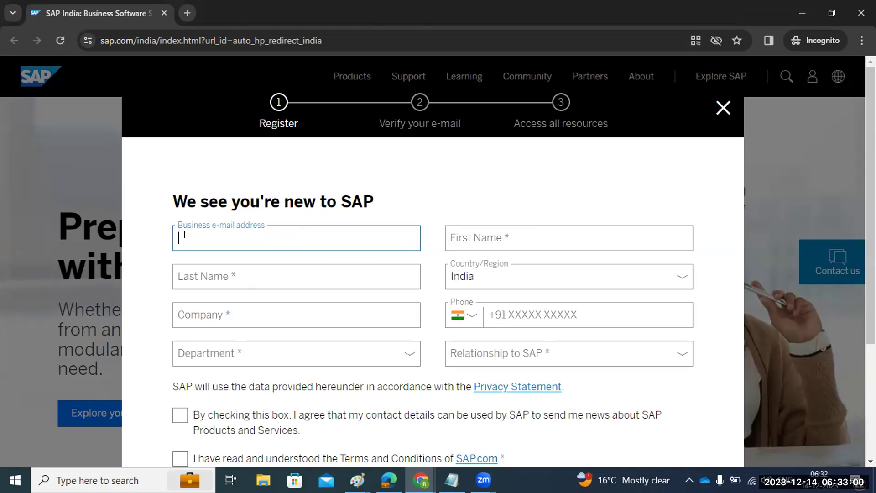
{"action": "left_click", "coordinate": [464, 237]}
{"action": "left_click", "coordinate": [286, 273]}
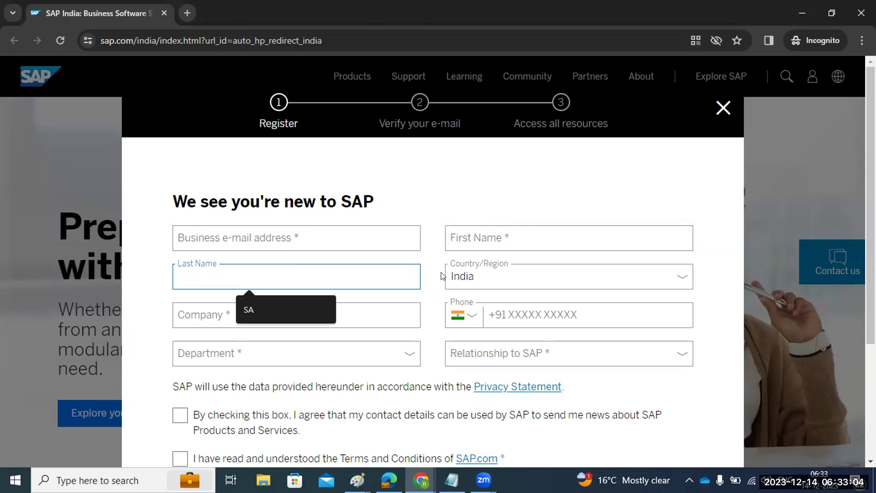
{"action": "left_click", "coordinate": [221, 321]}
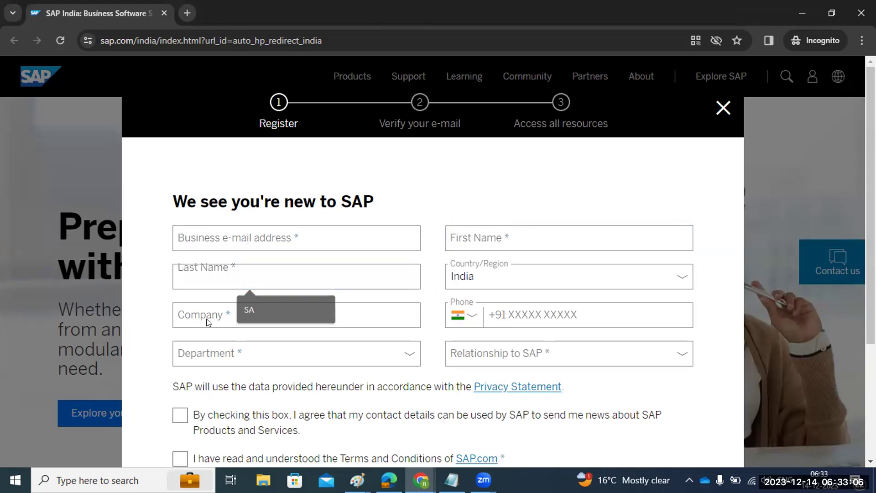
{"action": "left_click", "coordinate": [528, 314]}
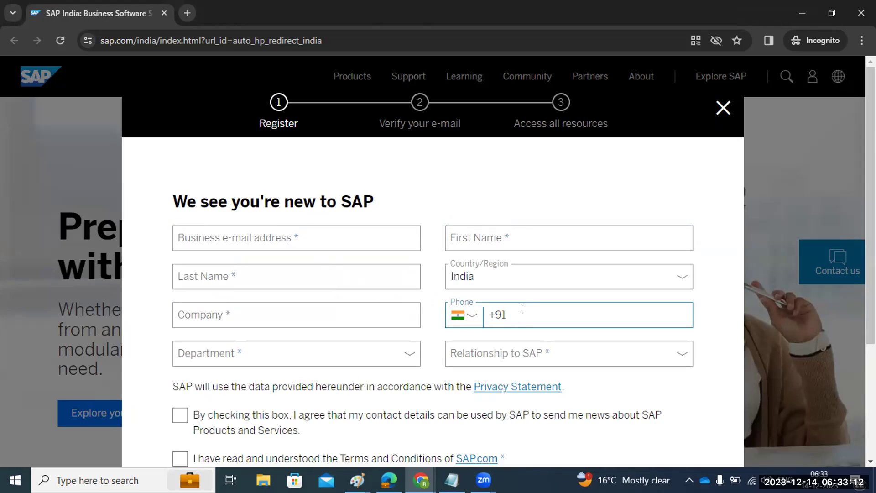
- Choose department Administration and relationship Consultant, and tick the news consent and Terms boxes
{"action": "left_click", "coordinate": [238, 353]}
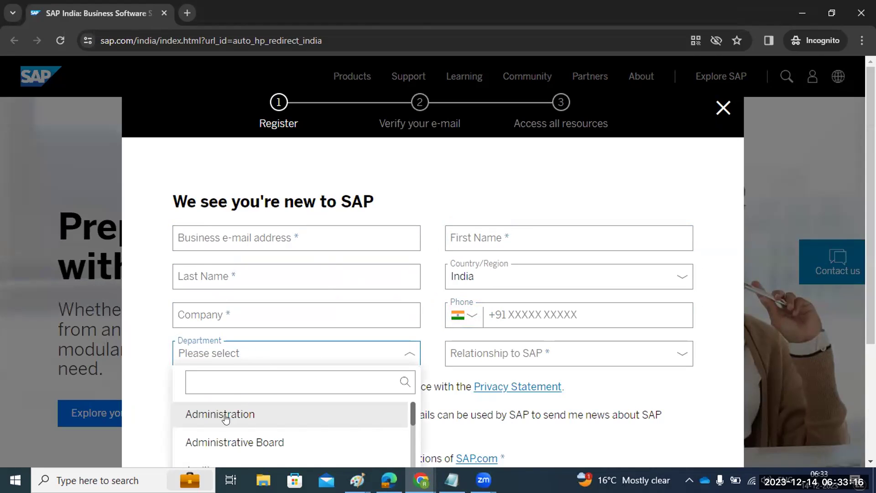
{"action": "left_click", "coordinate": [224, 416]}
{"action": "left_click", "coordinate": [512, 356]}
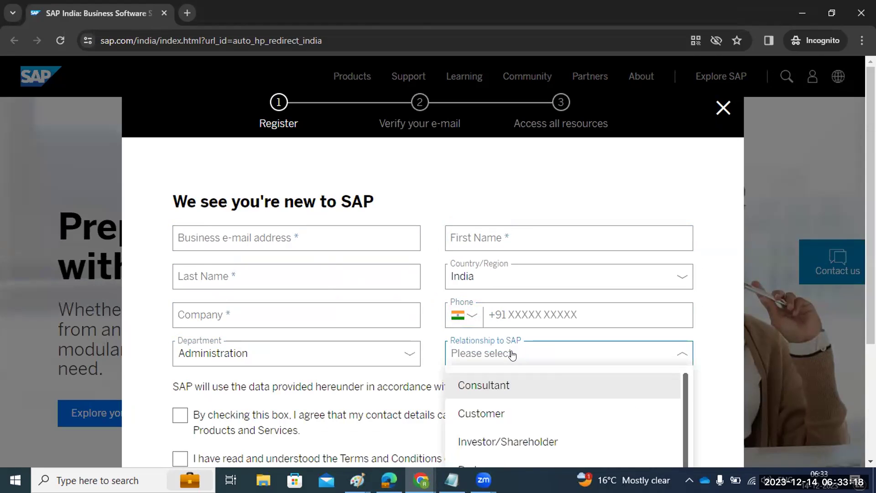
{"action": "left_click", "coordinate": [491, 385]}
{"action": "scroll", "coordinate": [342, 364], "scroll_direction": "down", "scroll_amount": 2}
{"action": "left_click", "coordinate": [180, 351]}
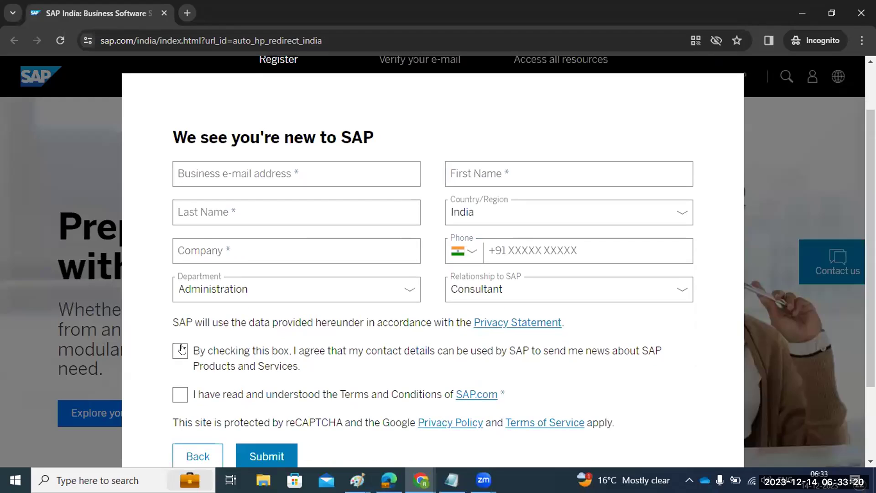
{"action": "left_click", "coordinate": [181, 396]}
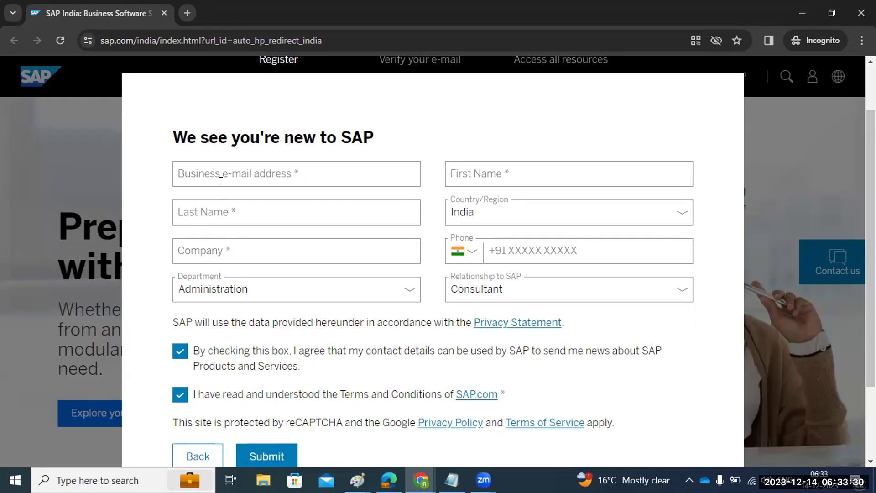
{"action": "left_click", "coordinate": [206, 169]}
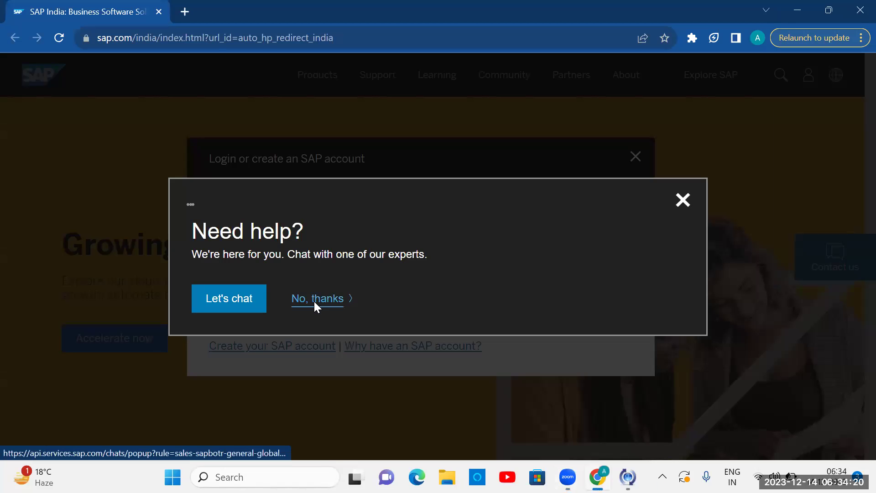
- Decline the chat help offer and close the login dialog
{"action": "left_click", "coordinate": [315, 300]}
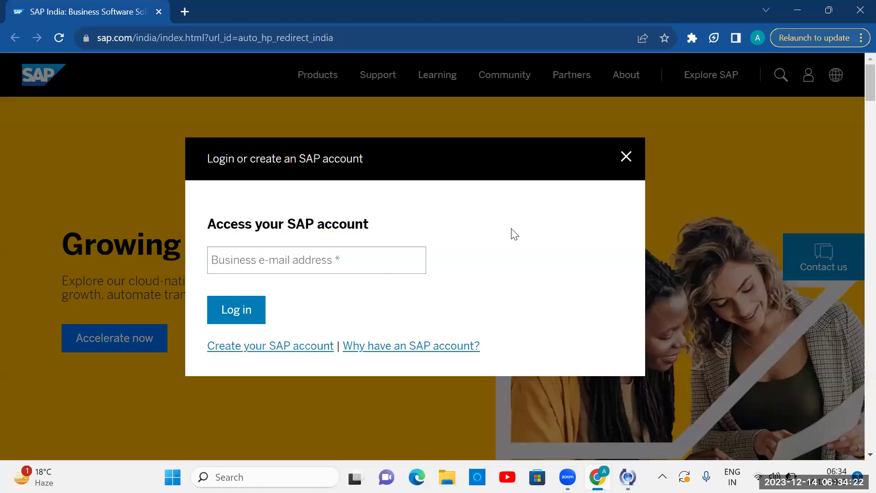
{"action": "left_click", "coordinate": [626, 157]}
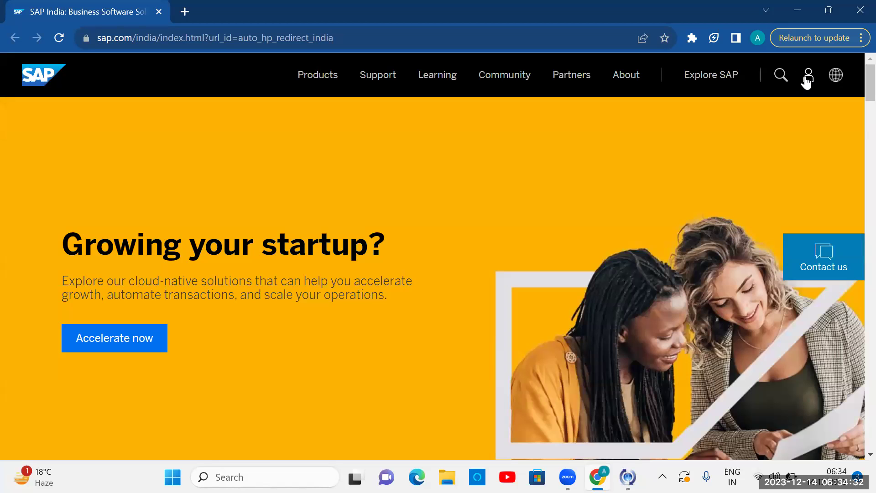
- Reopen the SAP account login dialog and start creating a new SAP account
{"action": "left_click", "coordinate": [808, 79]}
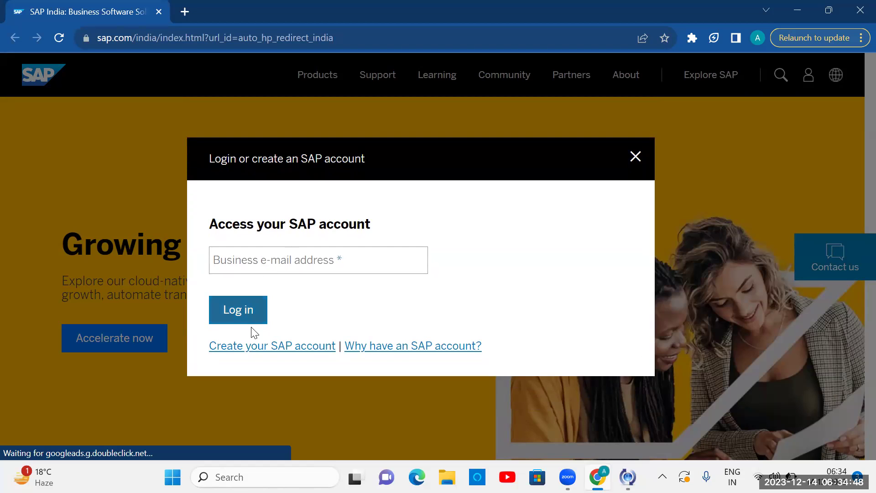
{"action": "left_click", "coordinate": [229, 350]}
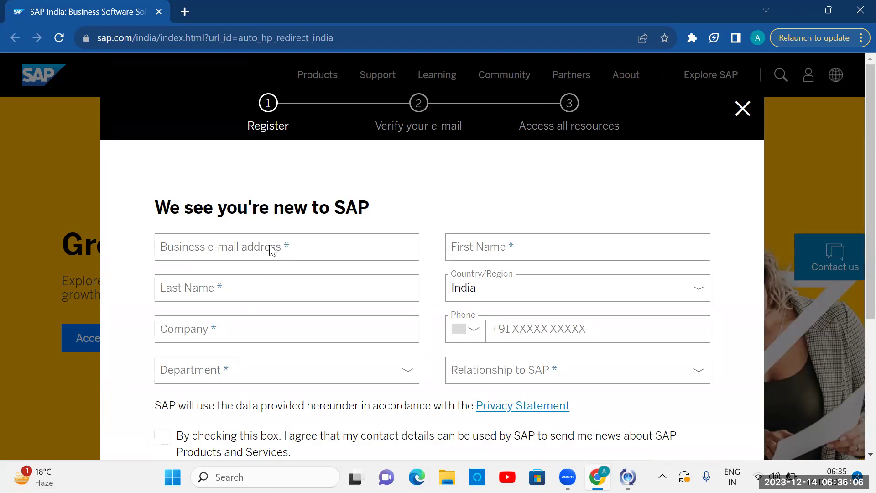
{"action": "scroll", "coordinate": [639, 228], "scroll_direction": "down", "scroll_amount": 2}
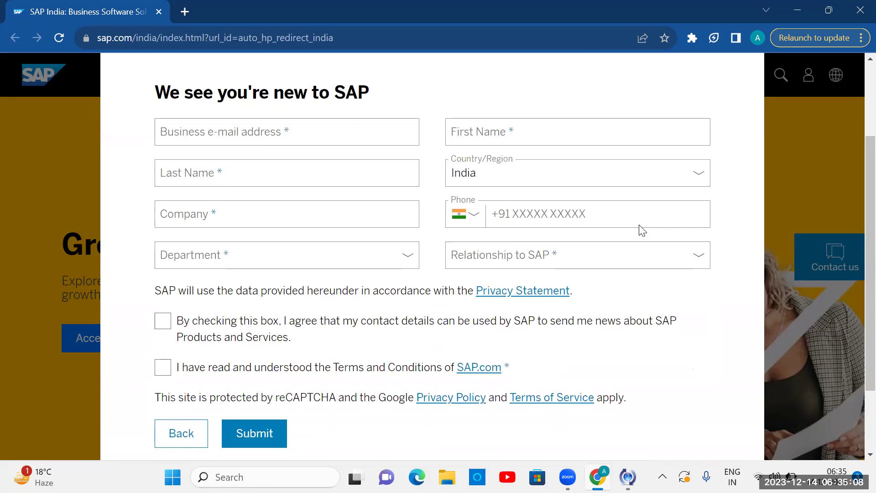
- Enter the business e-mail address, first name and last name in the registration form
{"action": "left_click", "coordinate": [408, 121]}
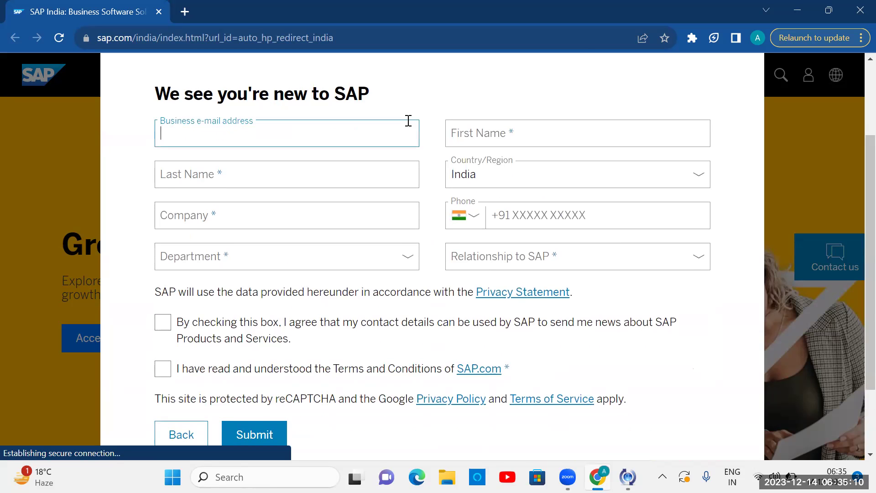
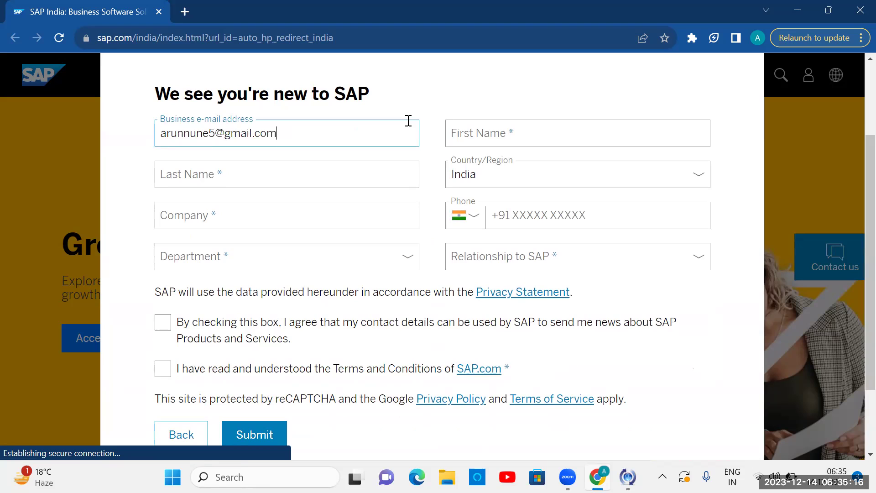
{"action": "key", "text": "Tab"}
{"action": "type", "text": "A"}
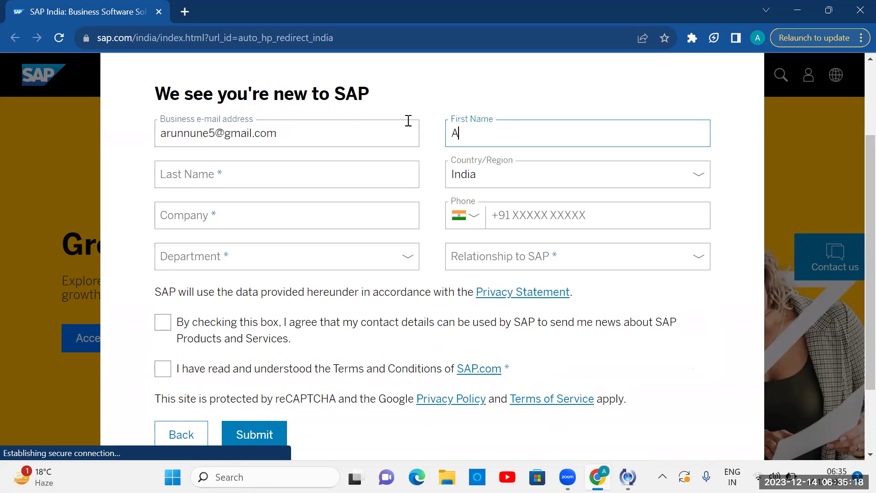
{"action": "type", "text": "run"}
{"action": "key", "text": "Tab"}
{"action": "type", "text": "N"}
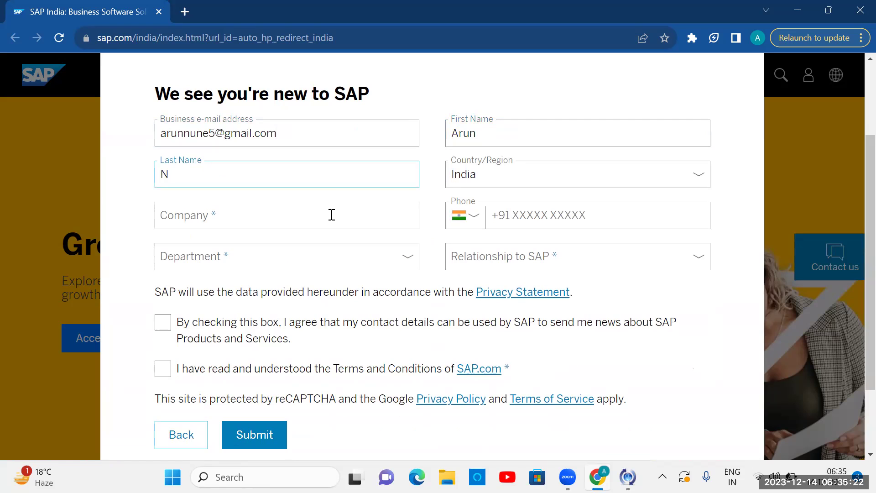
- Set department to Administration, enter the phone number, and enter company ABC
{"action": "left_click", "coordinate": [331, 215]}
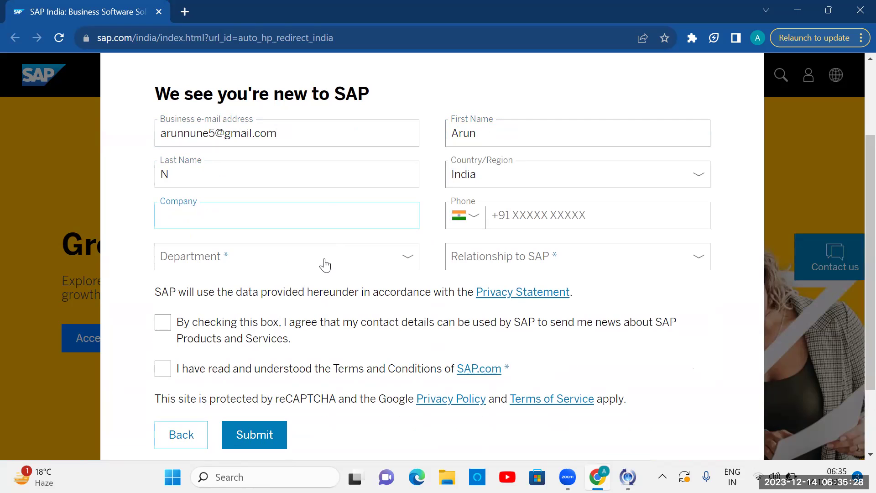
{"action": "left_click", "coordinate": [324, 263]}
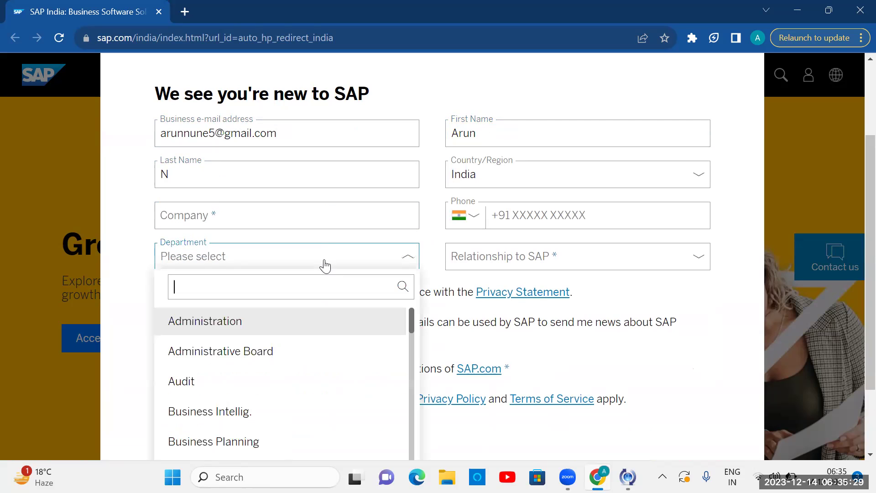
{"action": "left_click", "coordinate": [237, 335]}
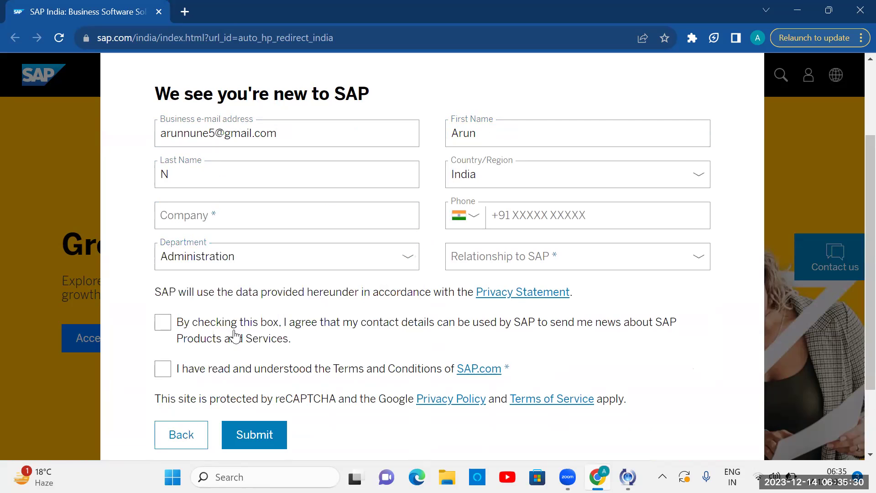
{"action": "left_click", "coordinate": [546, 218]}
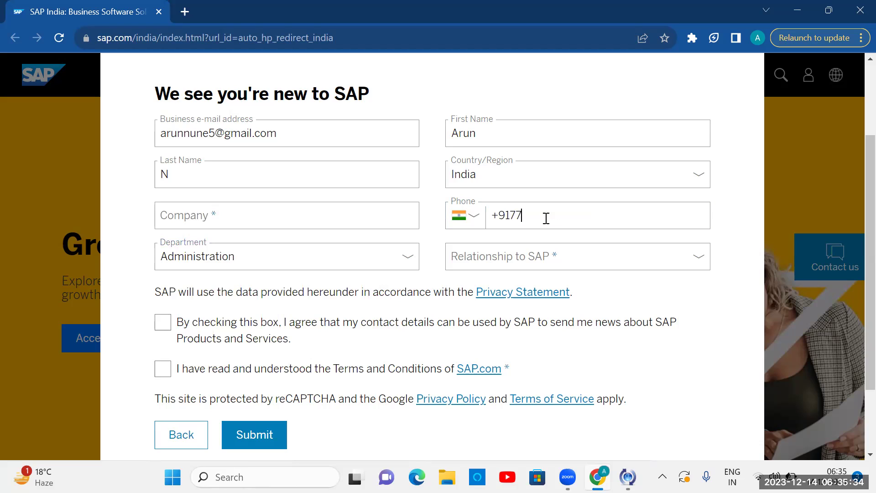
{"action": "left_click", "coordinate": [332, 224]}
{"action": "type", "text": "ABC"}
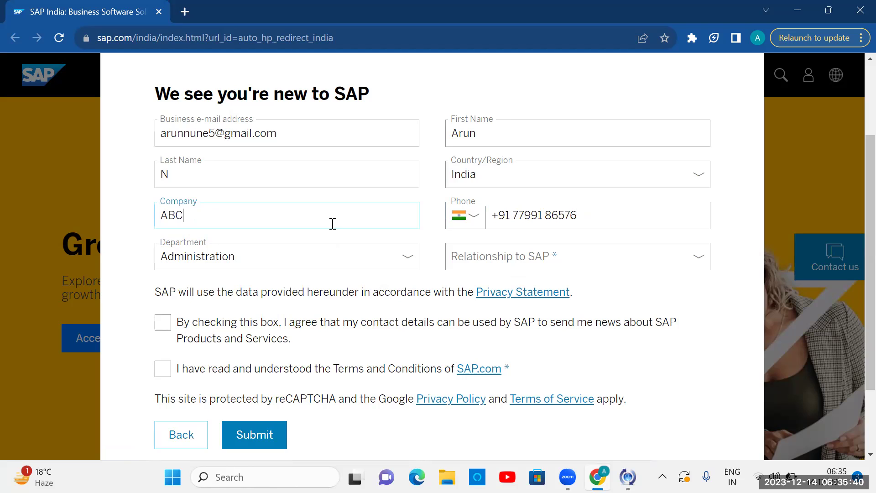
{"action": "left_click", "coordinate": [531, 249]}
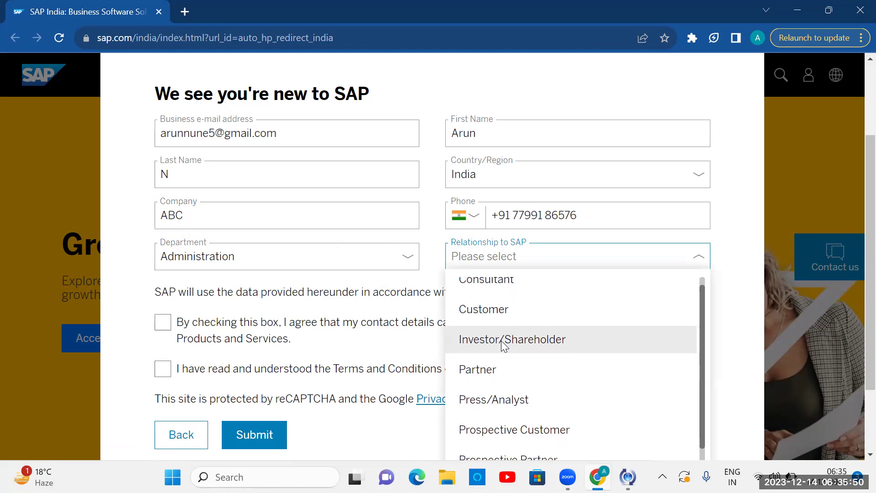
- Set Relationship to SAP to Consultant, tick both consent boxes, and submit the form
{"action": "scroll", "coordinate": [502, 347], "scroll_direction": "up", "scroll_amount": 1}
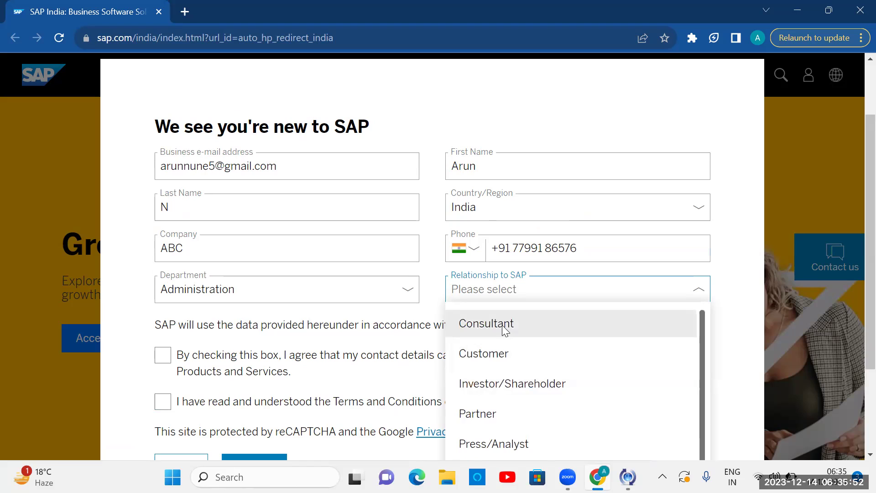
{"action": "left_click", "coordinate": [505, 330]}
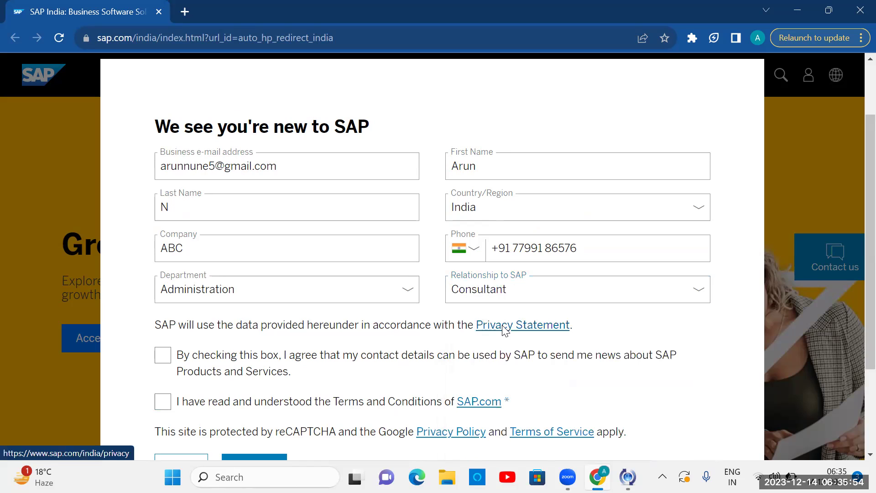
{"action": "left_click", "coordinate": [167, 368]}
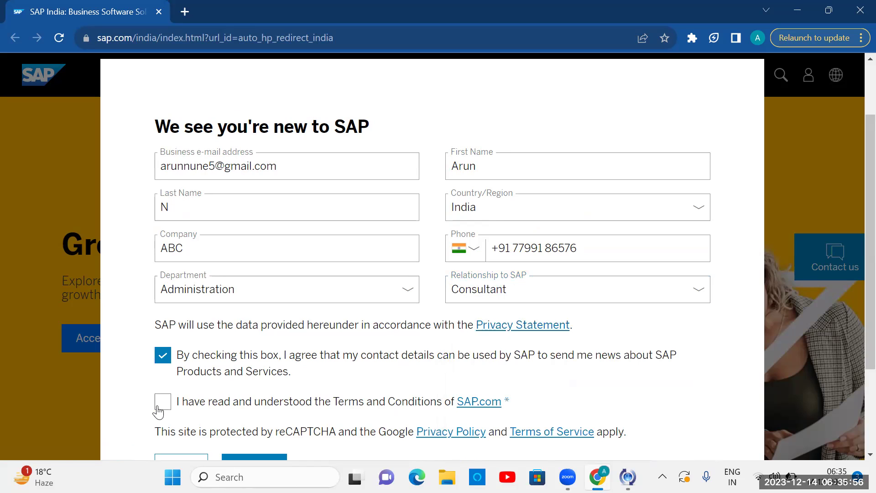
{"action": "left_click", "coordinate": [163, 408]}
{"action": "scroll", "coordinate": [167, 411], "scroll_direction": "down", "scroll_amount": 3}
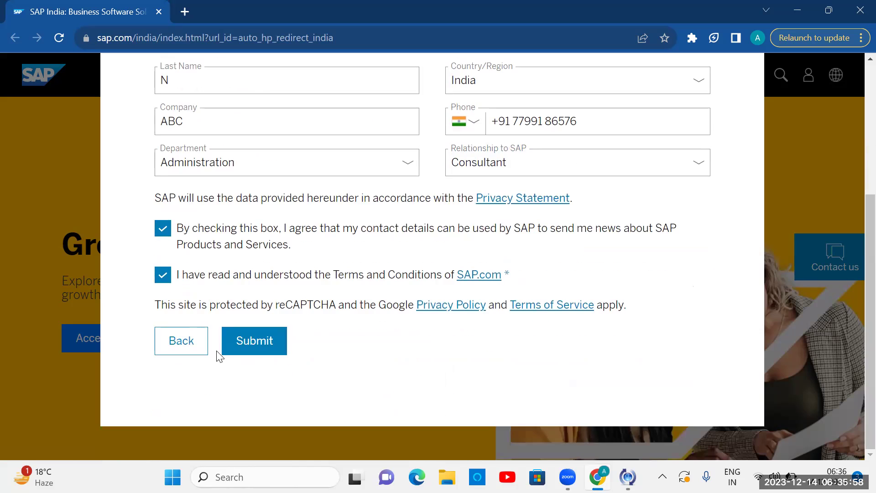
{"action": "left_click", "coordinate": [242, 342]}
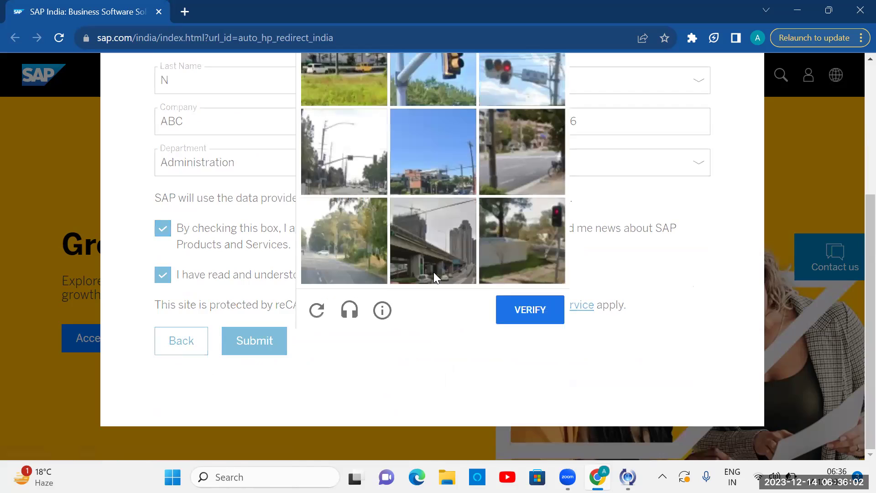
- Select the three traffic-light tiles, send the answers, and resubmit the registration form
{"action": "scroll", "coordinate": [434, 277], "scroll_direction": "up", "scroll_amount": 2}
{"action": "scroll", "coordinate": [433, 272], "scroll_direction": "up", "scroll_amount": 1}
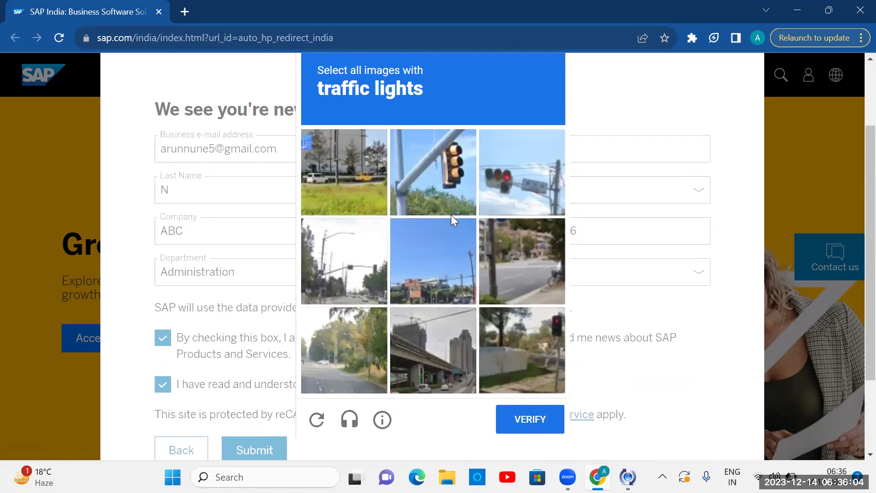
{"action": "left_click", "coordinate": [467, 187]}
{"action": "left_click", "coordinate": [528, 164]}
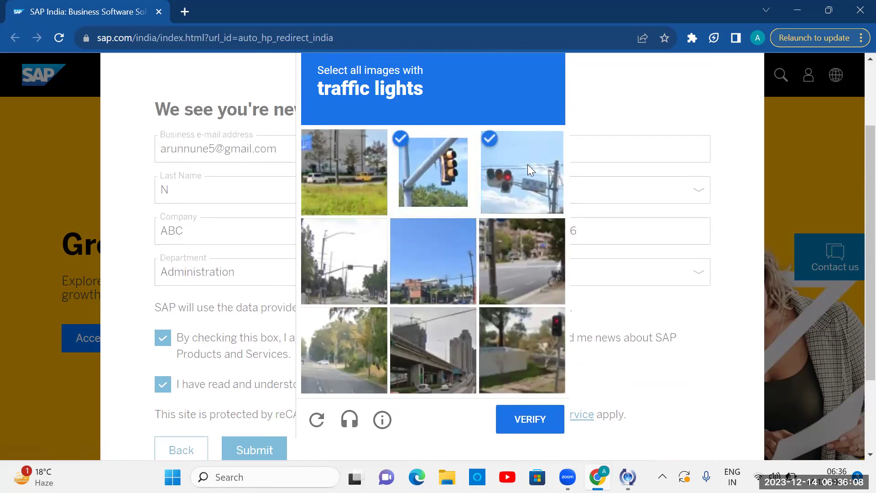
{"action": "left_click", "coordinate": [344, 262]}
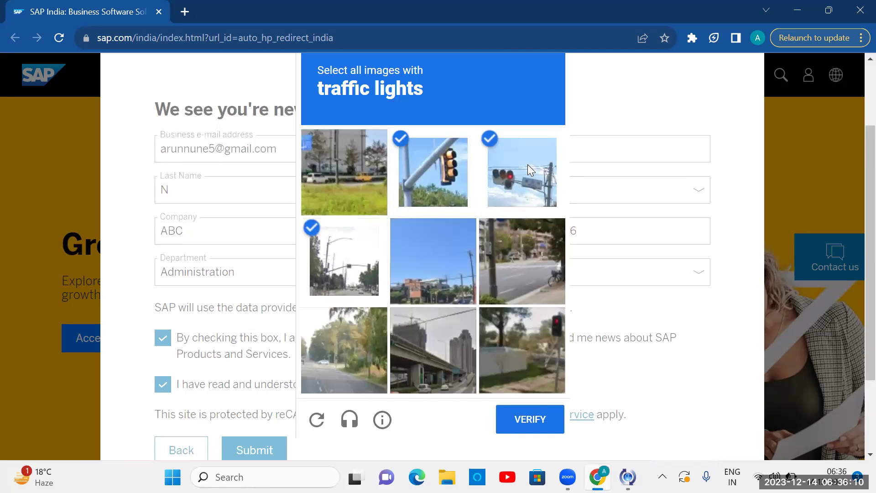
{"action": "left_click", "coordinate": [530, 419]}
{"action": "scroll", "coordinate": [419, 365], "scroll_direction": "down", "scroll_amount": 2}
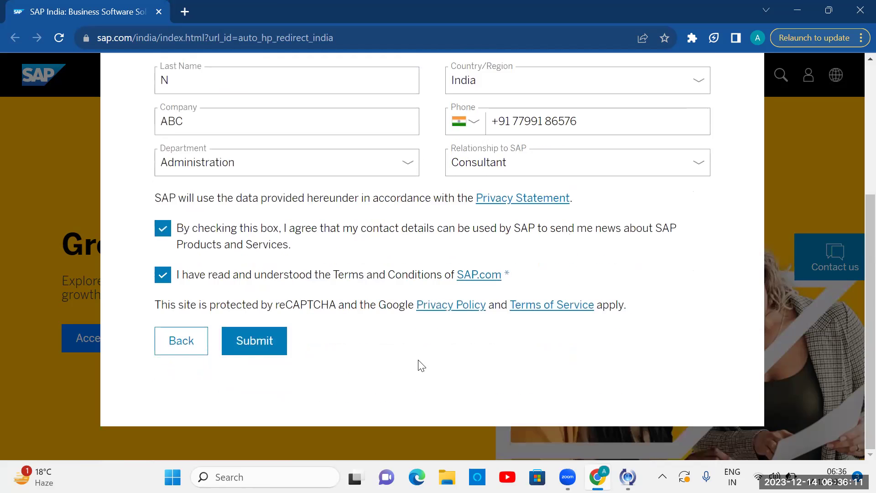
{"action": "left_click", "coordinate": [264, 342]}
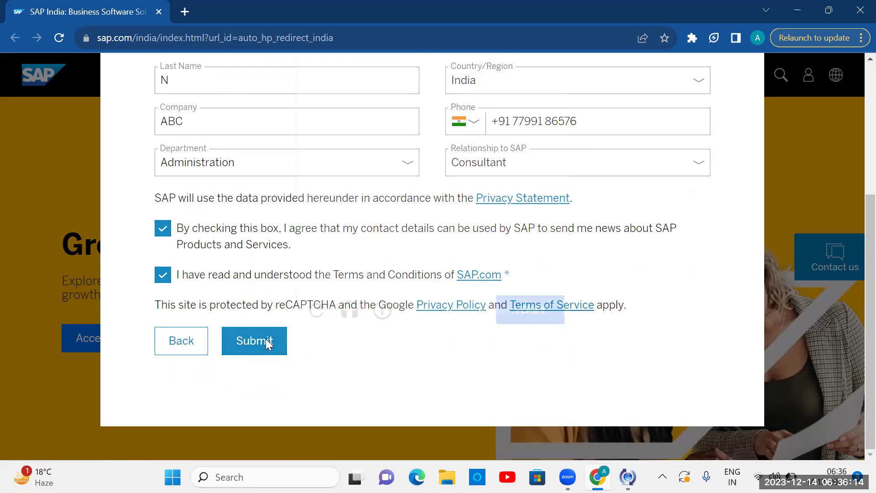
- Mark the five bridge tiles and send the bridge answers for checking
{"action": "scroll", "coordinate": [348, 278], "scroll_direction": "up", "scroll_amount": 3}
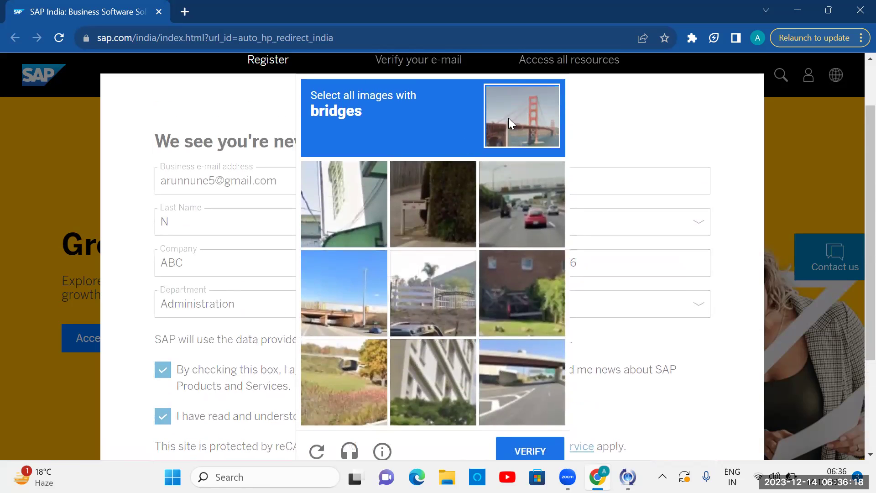
{"action": "left_click", "coordinate": [513, 202]}
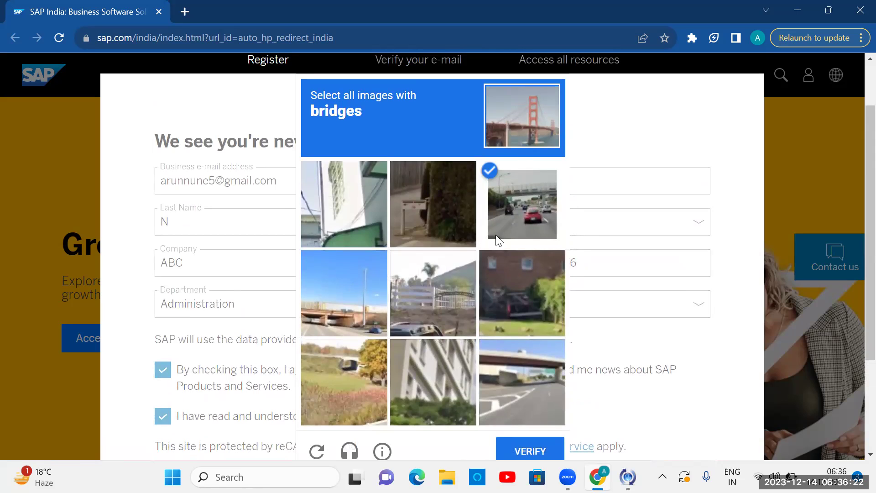
{"action": "left_click", "coordinate": [524, 355]}
{"action": "left_click", "coordinate": [362, 299]}
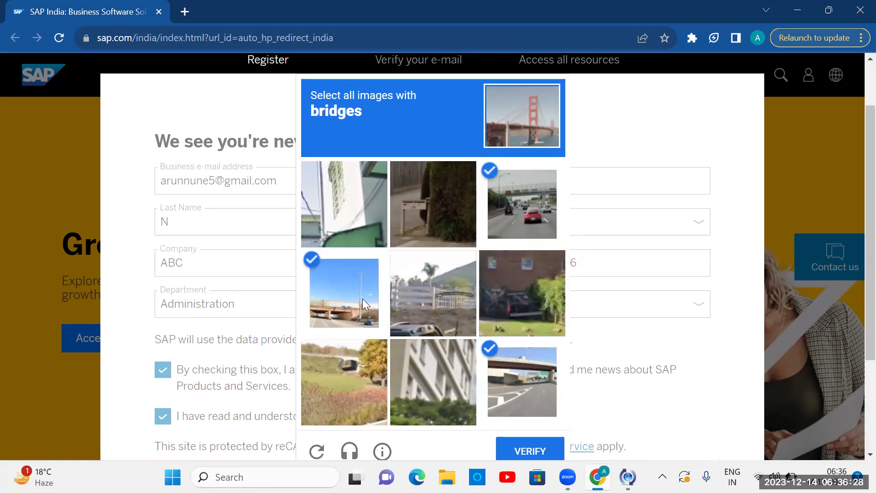
{"action": "left_click", "coordinate": [430, 287]}
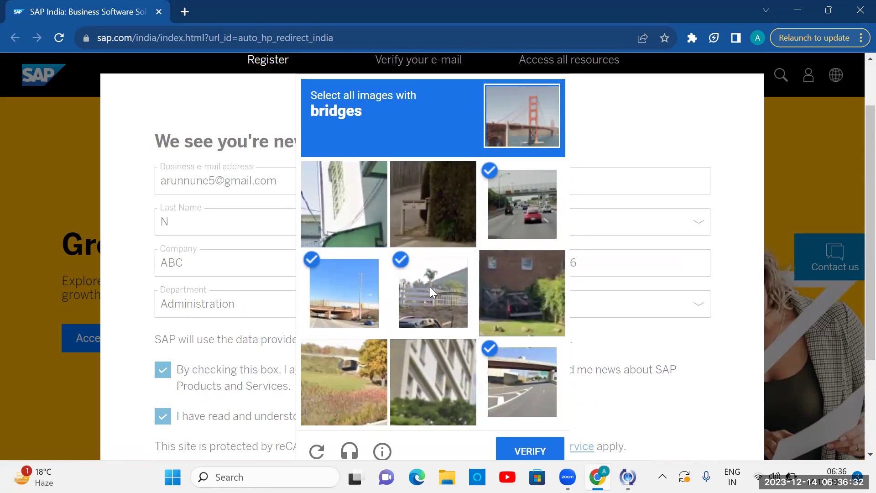
{"action": "left_click", "coordinate": [352, 373]}
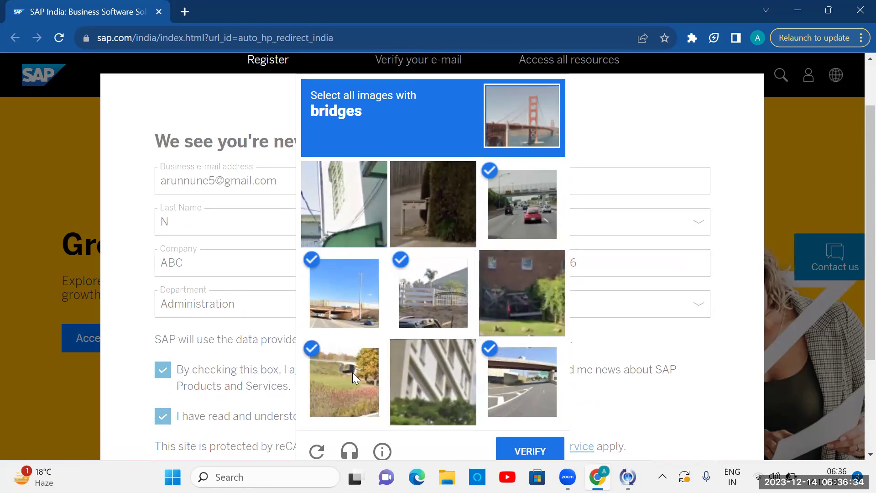
{"action": "scroll", "coordinate": [352, 373], "scroll_direction": "down", "scroll_amount": 1}
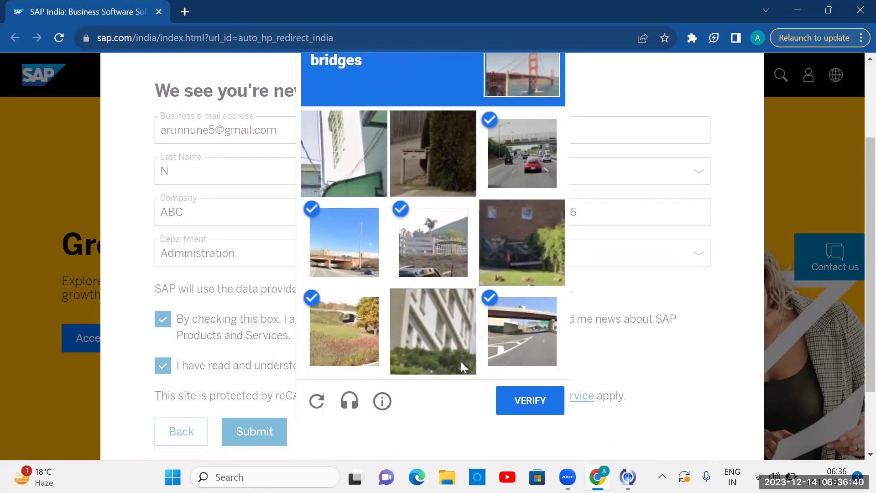
{"action": "left_click", "coordinate": [509, 395]}
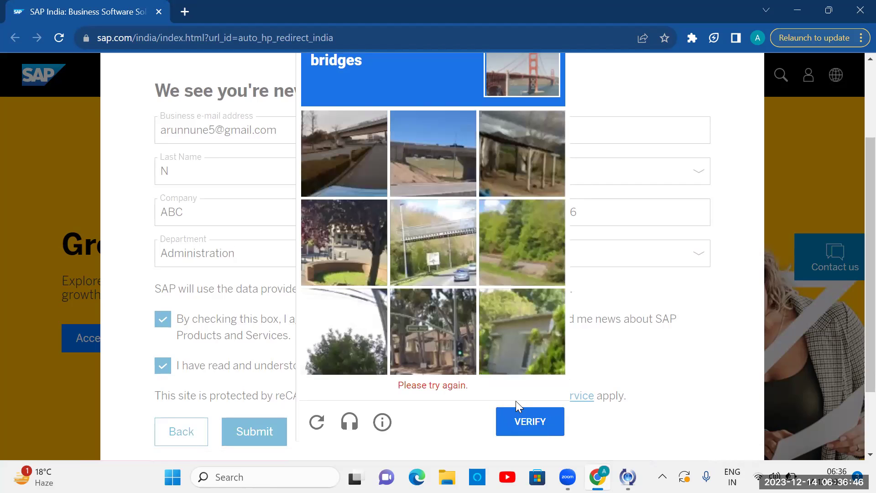
- Mark four bridge tiles in the new challenge and send them for verification
{"action": "scroll", "coordinate": [516, 401], "scroll_direction": "up", "scroll_amount": 2}
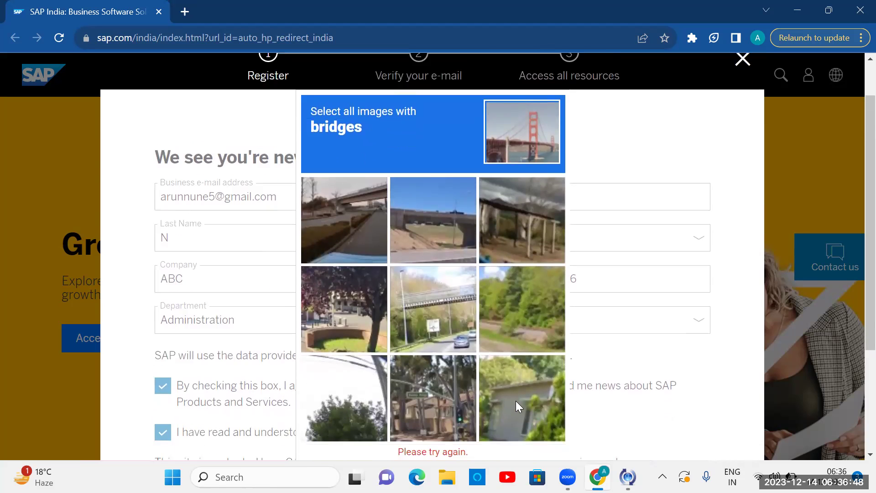
{"action": "left_click", "coordinate": [358, 232]}
{"action": "left_click", "coordinate": [516, 232]}
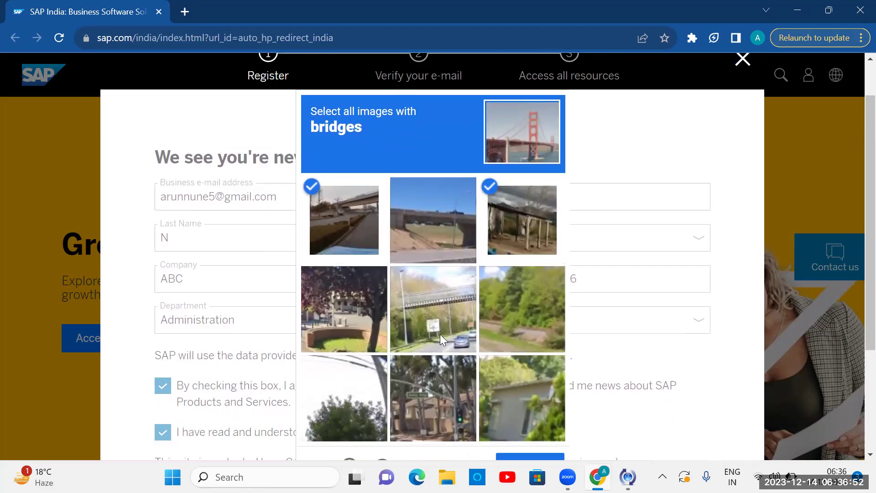
{"action": "left_click", "coordinate": [427, 324]}
{"action": "left_click", "coordinate": [442, 227]}
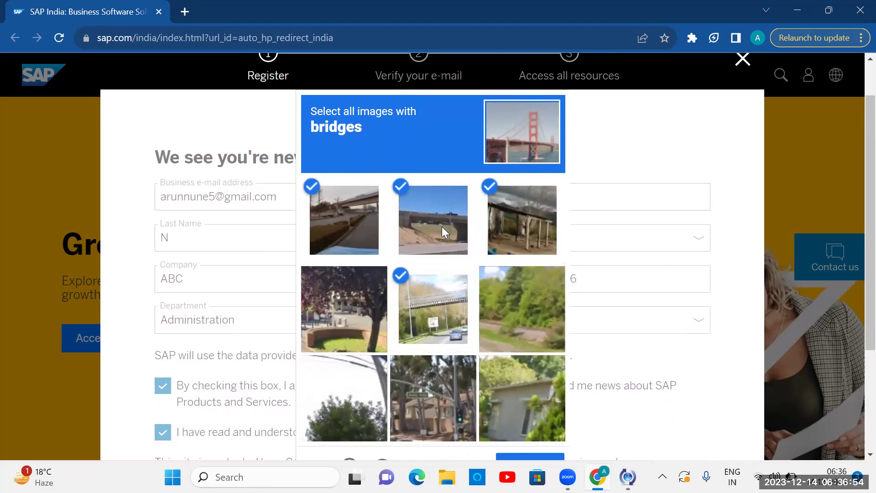
{"action": "scroll", "coordinate": [442, 226], "scroll_direction": "down", "scroll_amount": 2}
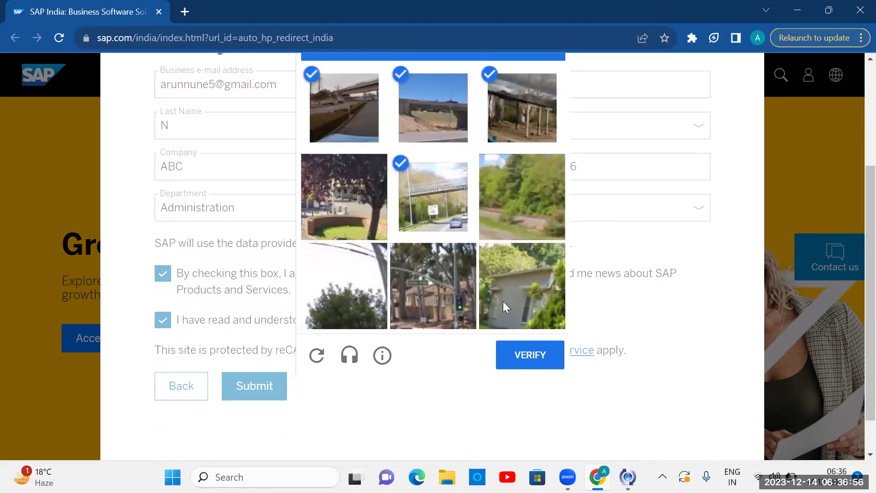
{"action": "left_click", "coordinate": [527, 356]}
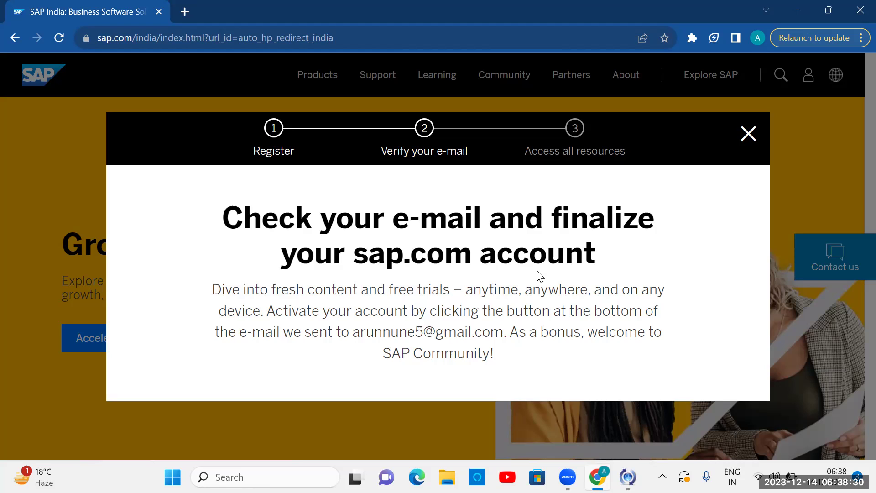
- Select and clear part of the confirmation heading, then reload the SAP page
{"action": "left_click_drag", "start_coordinate": [529, 253], "coordinate": [585, 140]}
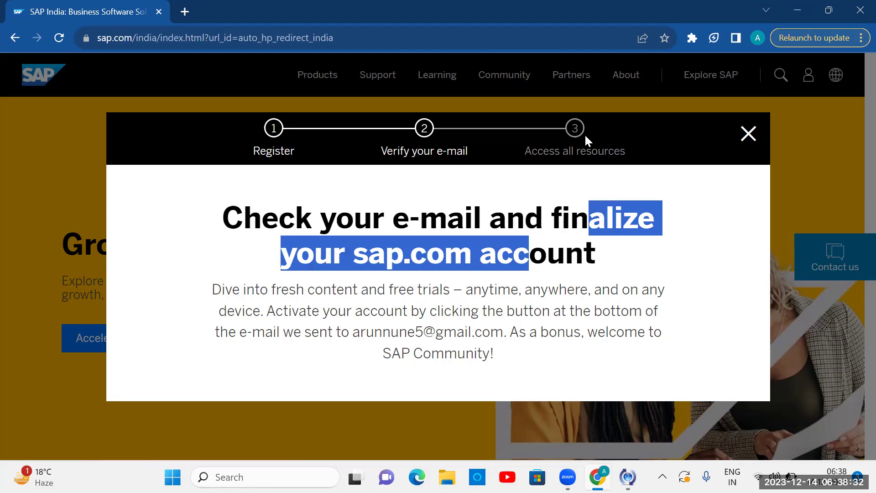
{"action": "left_click", "coordinate": [725, 255]}
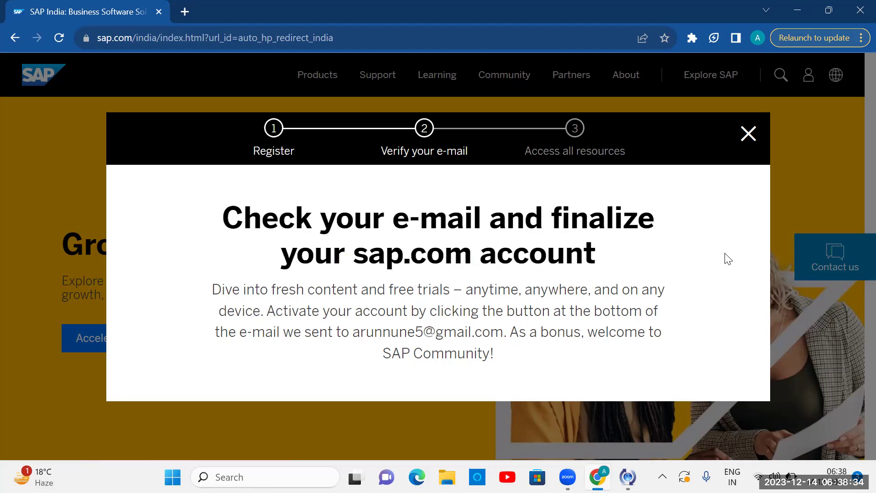
{"action": "left_click", "coordinate": [55, 37]}
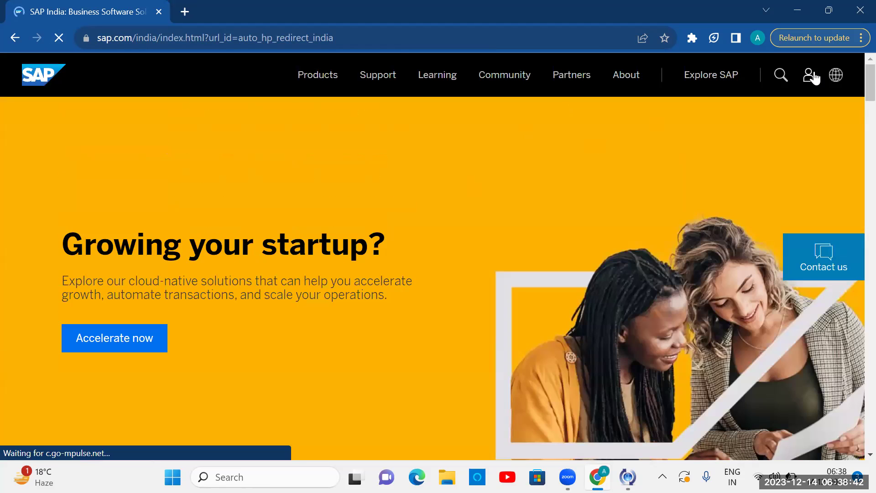
- Open the SAP account login, pick the saved account e-mail, and submit it
{"action": "left_click", "coordinate": [803, 74]}
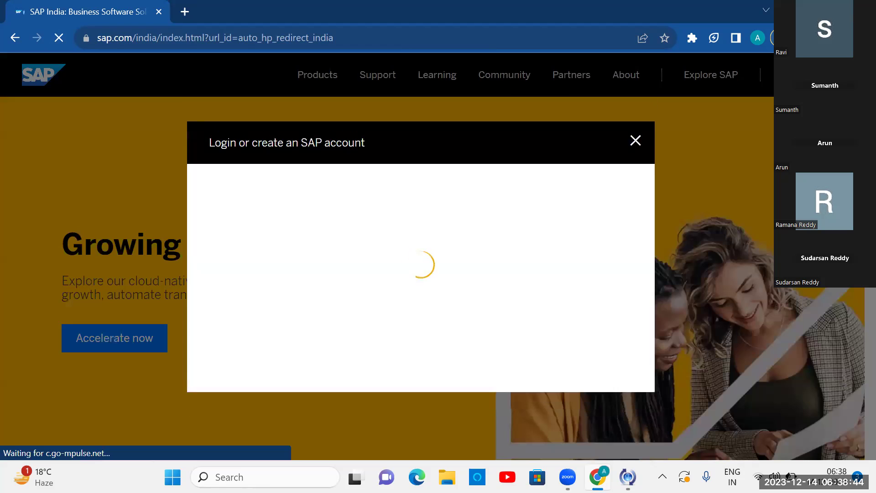
{"action": "left_click", "coordinate": [315, 263]}
{"action": "left_click", "coordinate": [307, 286]}
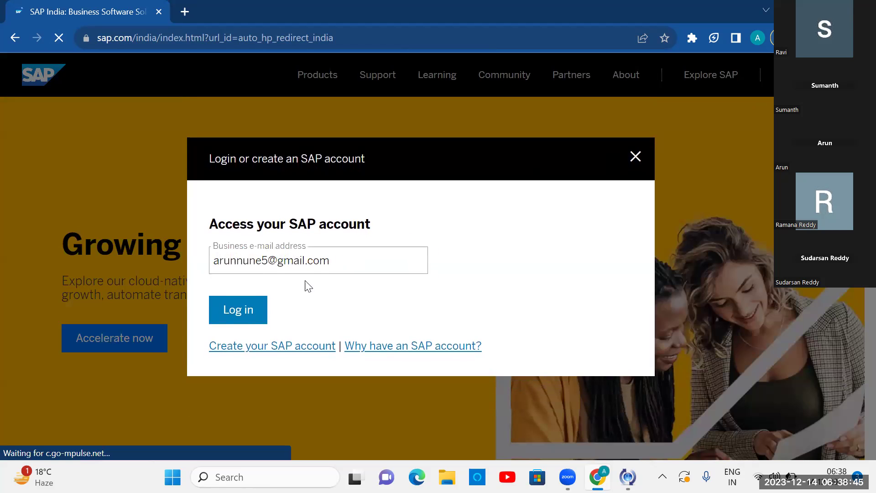
{"action": "left_click", "coordinate": [241, 311]}
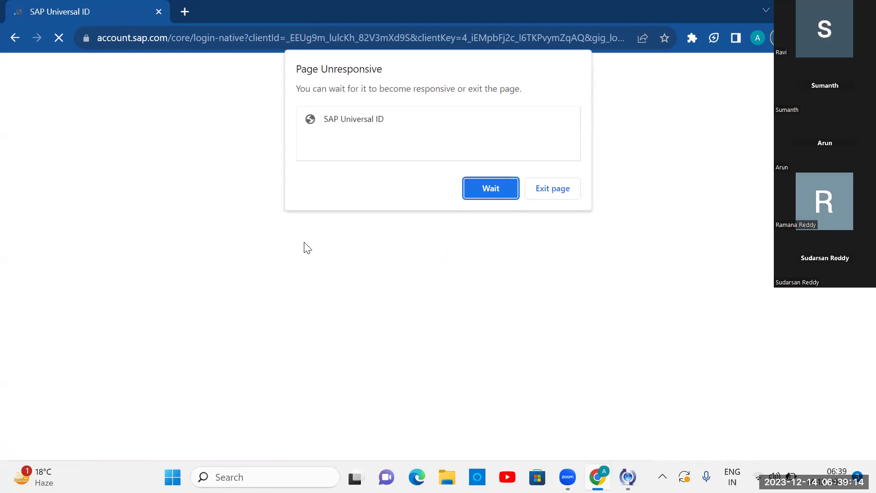
{"action": "left_click", "coordinate": [354, 118]}
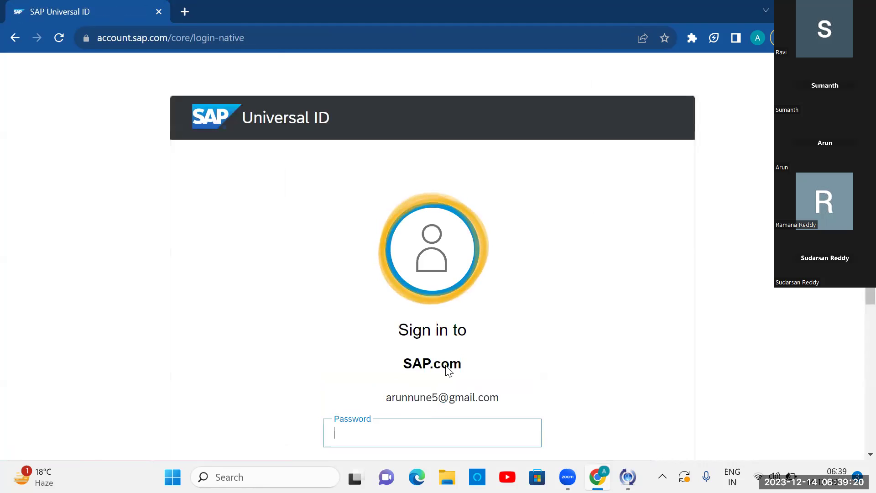
- Enter the account password, sign in, and save the password in Chrome
{"action": "scroll", "coordinate": [447, 360], "scroll_direction": "down", "scroll_amount": 2}
{"action": "left_click", "coordinate": [446, 342]}
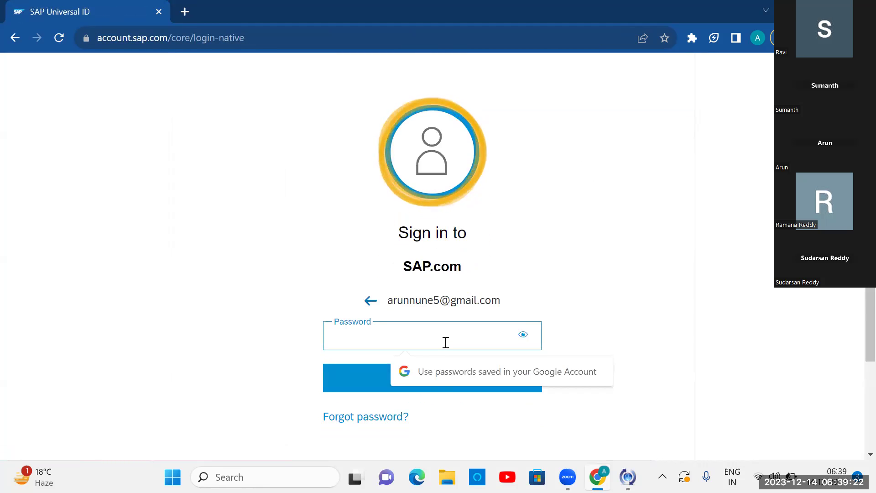
{"action": "type", "text": "•••••"}
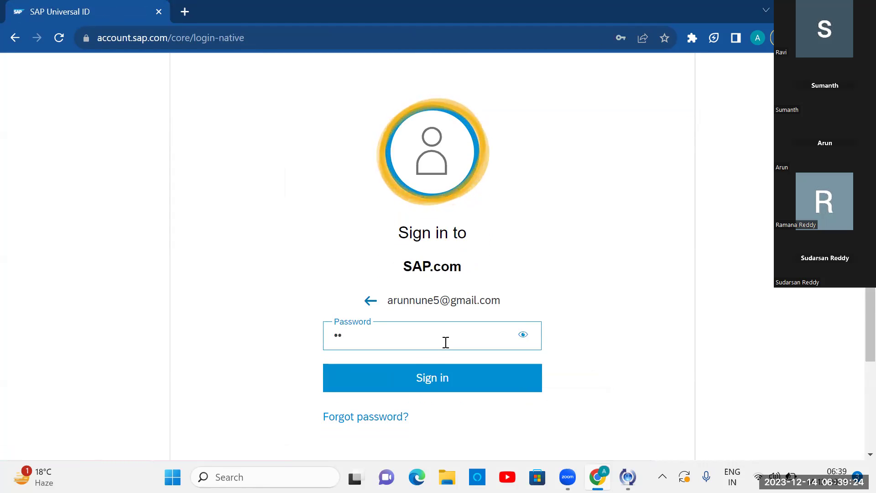
{"action": "type", "text": "•••••••"}
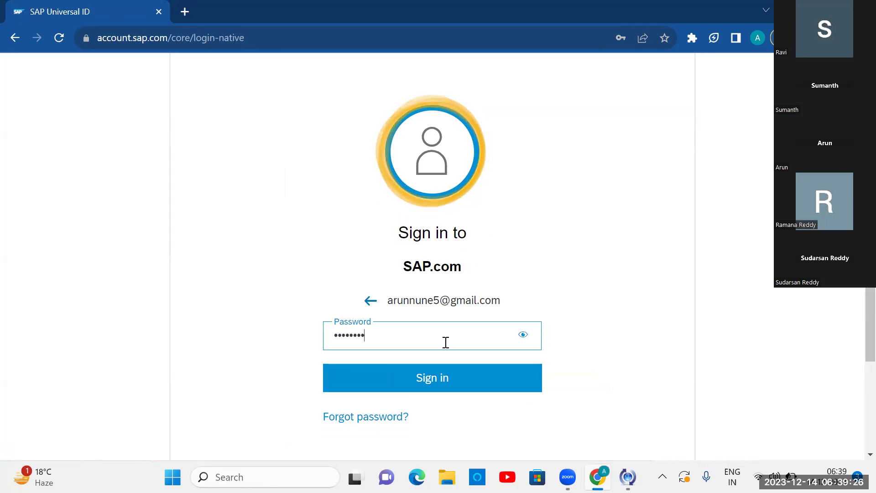
{"action": "type", "text": "•"}
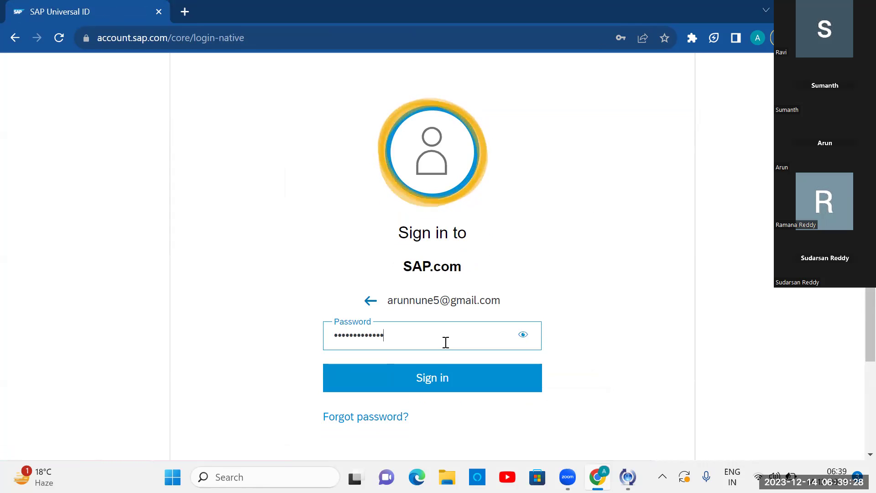
{"action": "left_click", "coordinate": [436, 377]}
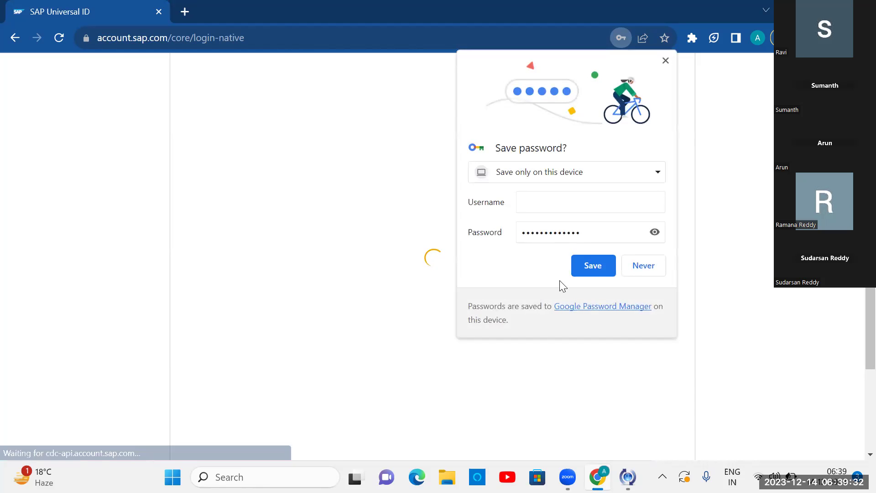
{"action": "left_click", "coordinate": [601, 265]}
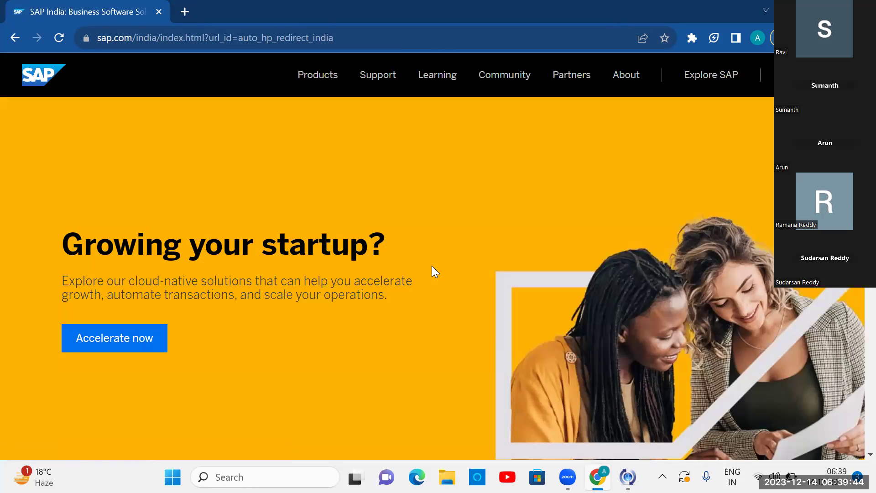
- Scroll down the SAP India homepage and back up
{"action": "scroll", "coordinate": [469, 231], "scroll_direction": "down", "scroll_amount": 8}
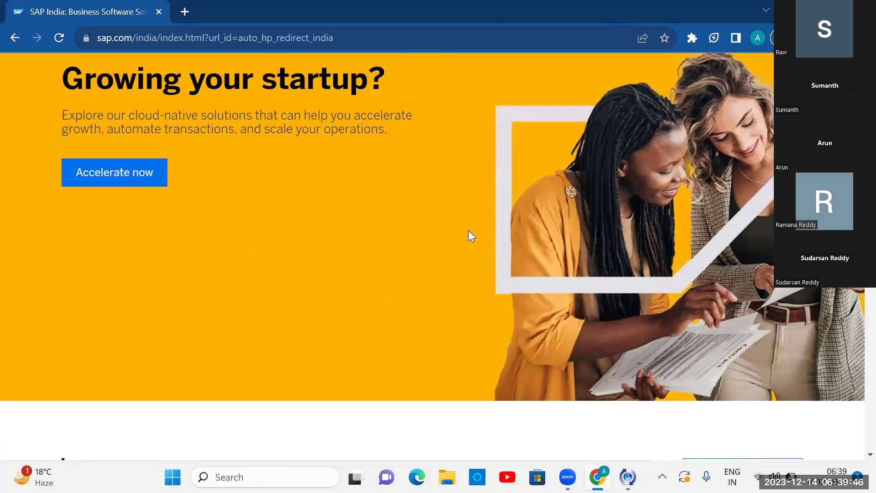
{"action": "scroll", "coordinate": [472, 236], "scroll_direction": "down", "scroll_amount": 1}
{"action": "scroll", "coordinate": [472, 236], "scroll_direction": "down", "scroll_amount": 5}
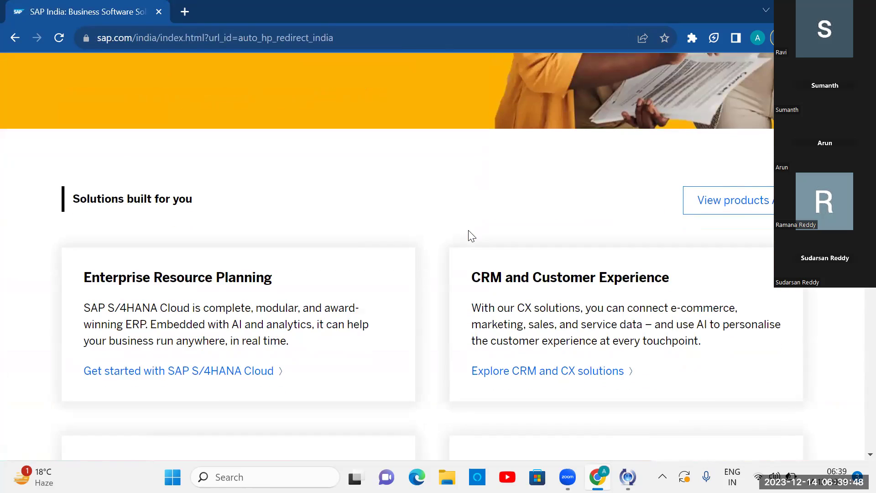
{"action": "scroll", "coordinate": [471, 236], "scroll_direction": "up", "scroll_amount": 10}
{"action": "scroll", "coordinate": [472, 236], "scroll_direction": "up", "scroll_amount": 3}
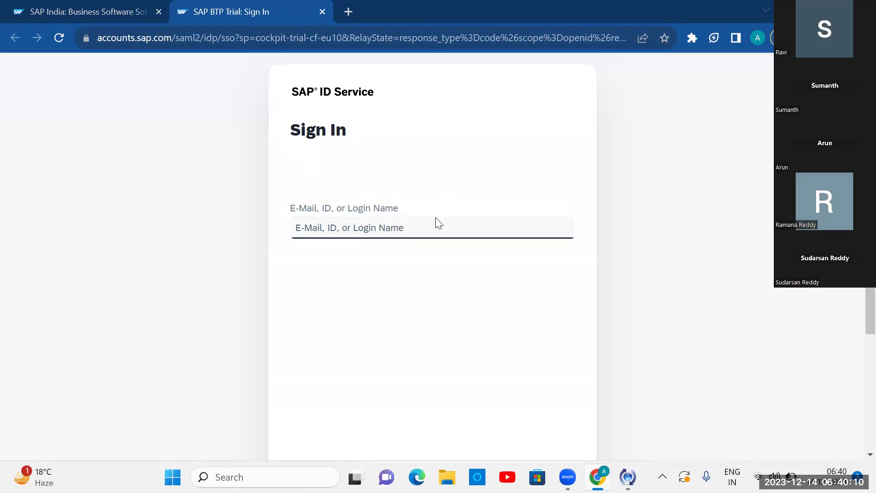
- Enter the account e-mail on the SAP BTP Trial sign-in page and submit it
{"action": "left_click", "coordinate": [423, 232]}
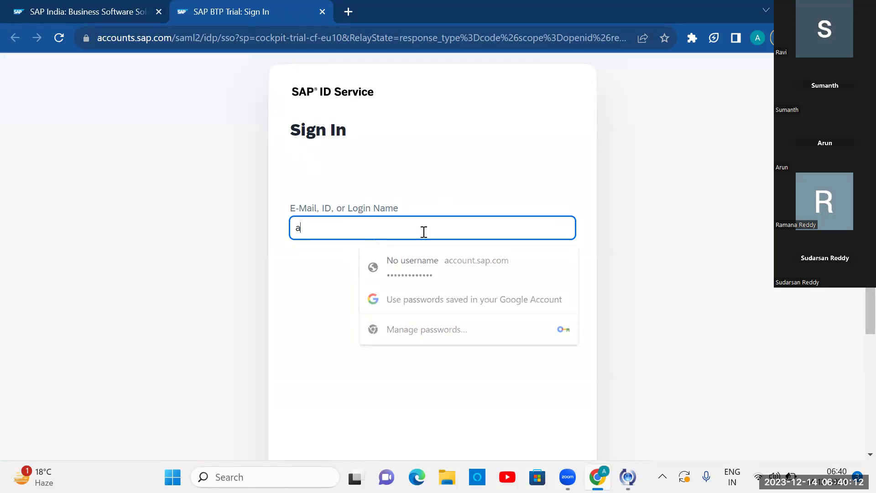
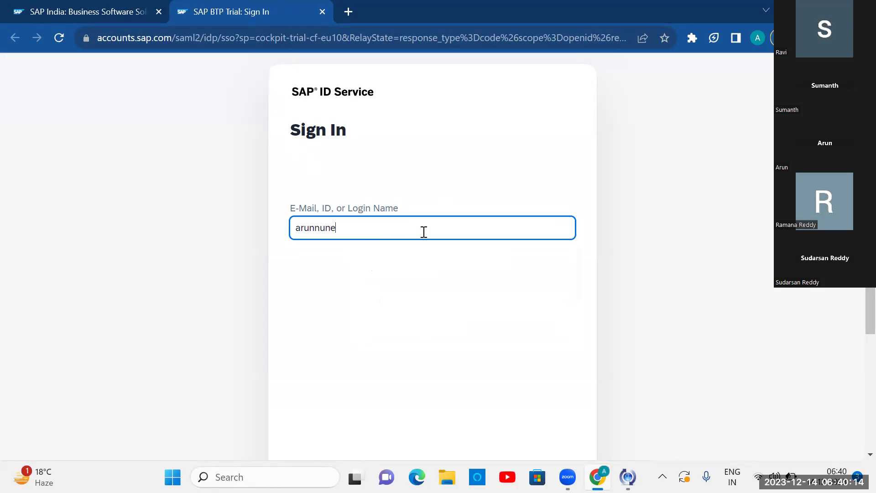
{"action": "key", "text": "Return"}
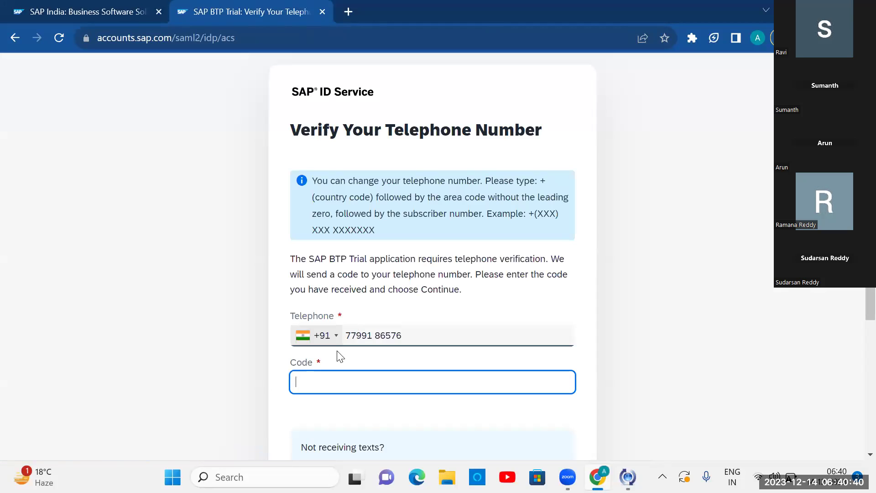
- Enter the SMS verification code to verify the telephone number
{"action": "scroll", "coordinate": [328, 399], "scroll_direction": "down", "scroll_amount": 1}
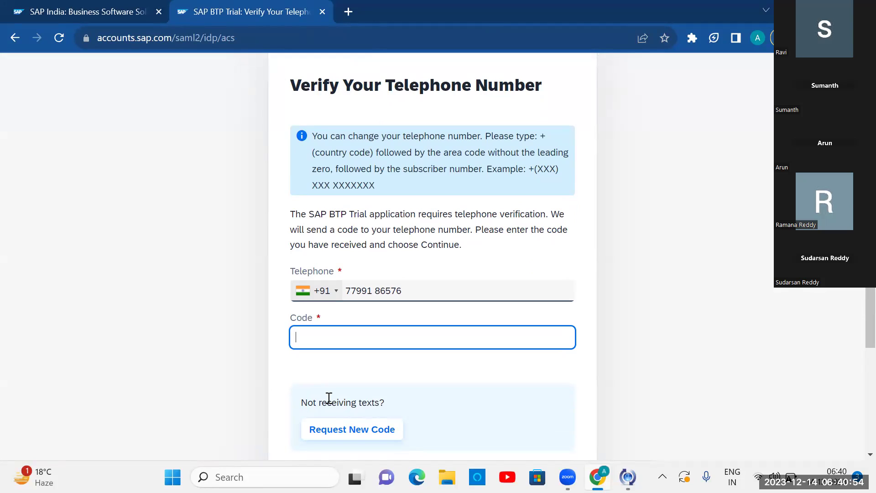
{"action": "scroll", "coordinate": [332, 362], "scroll_direction": "down", "scroll_amount": 2}
{"action": "left_click", "coordinate": [545, 413]}
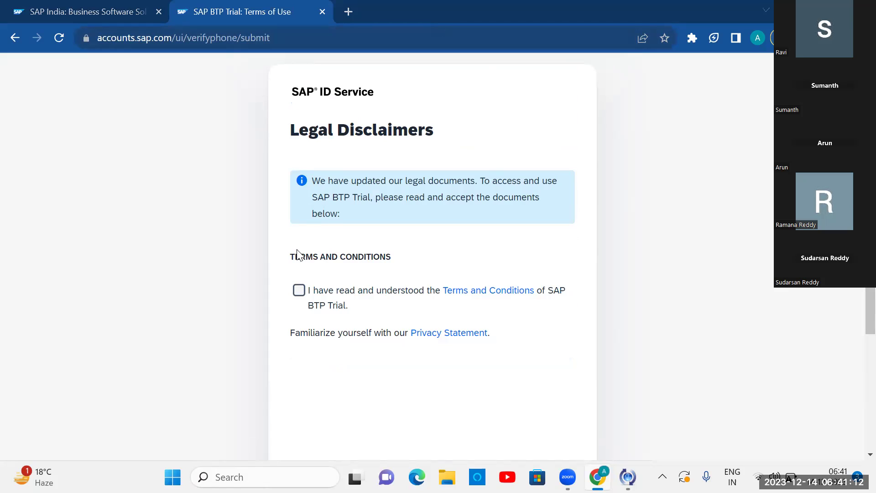
- Accept the SAP BTP Trial Terms and Conditions and continue to the cockpit
{"action": "left_click", "coordinate": [304, 292]}
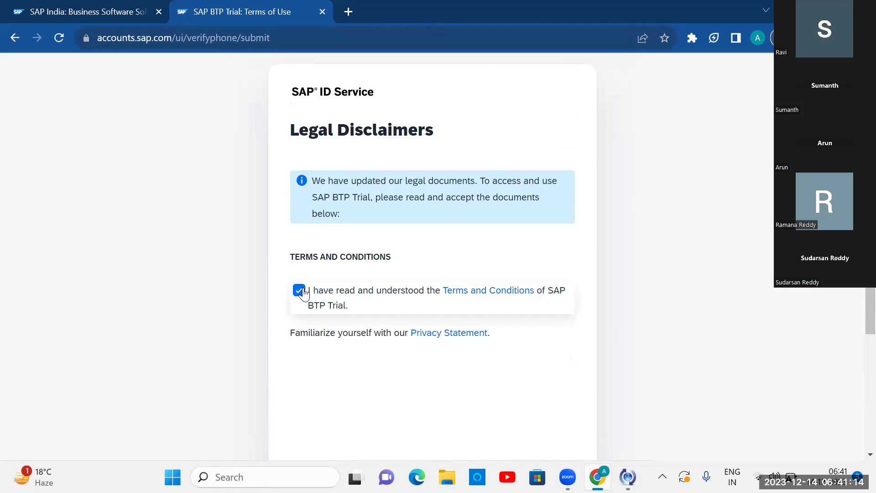
{"action": "scroll", "coordinate": [303, 294], "scroll_direction": "down", "scroll_amount": 3}
{"action": "scroll", "coordinate": [479, 337], "scroll_direction": "down", "scroll_amount": 1}
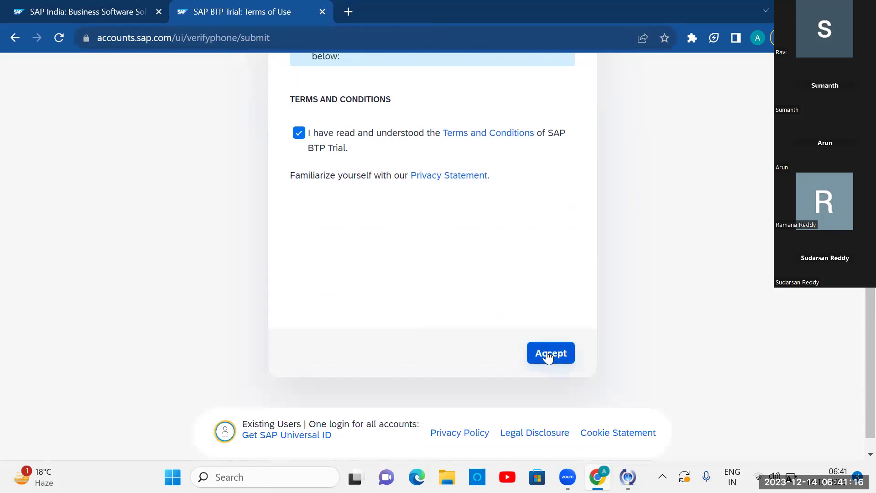
{"action": "left_click", "coordinate": [548, 358]}
{"action": "left_click", "coordinate": [381, 45]}
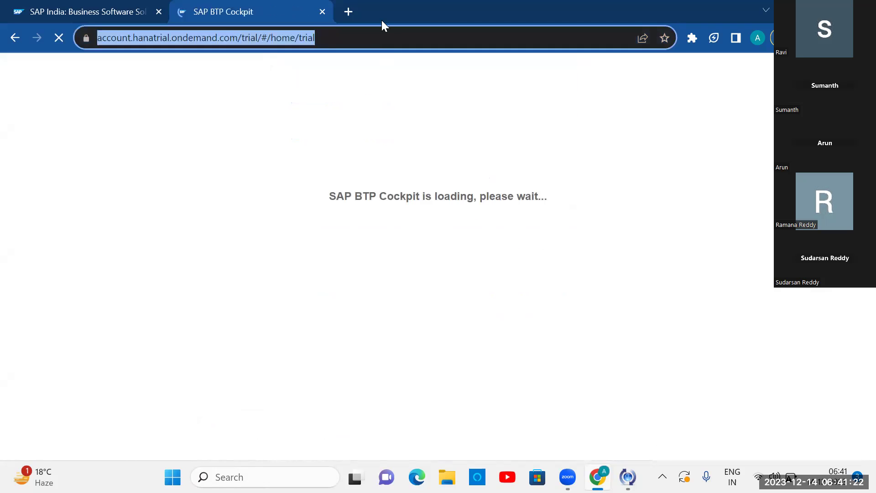
- Wait for the cockpit to load until the personal-trial region chooser appears
{"action": "left_click", "coordinate": [177, 178]}
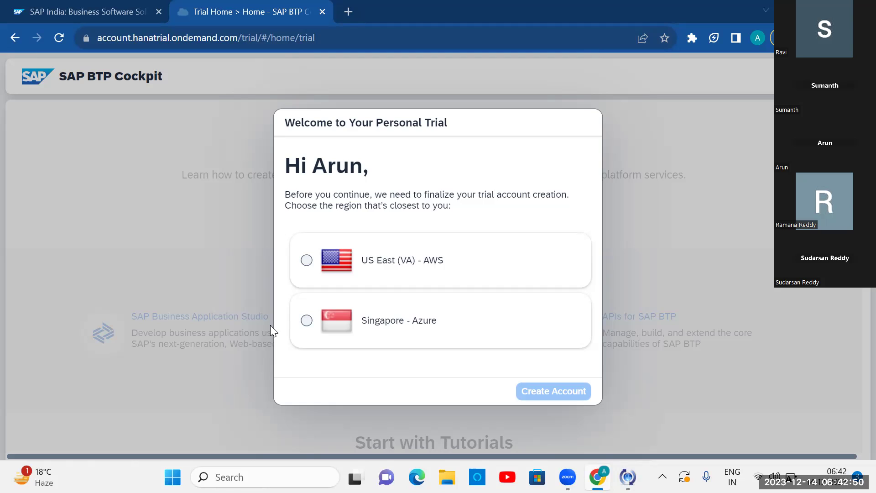
- Create the trial account in the US East (VA) - AWS region and dismiss the low-battery warning
{"action": "left_click", "coordinate": [307, 261]}
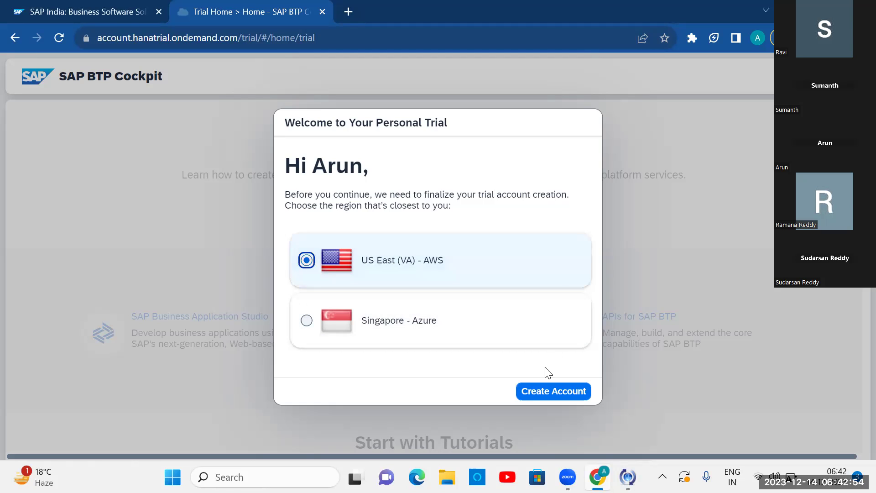
{"action": "left_click", "coordinate": [528, 392]}
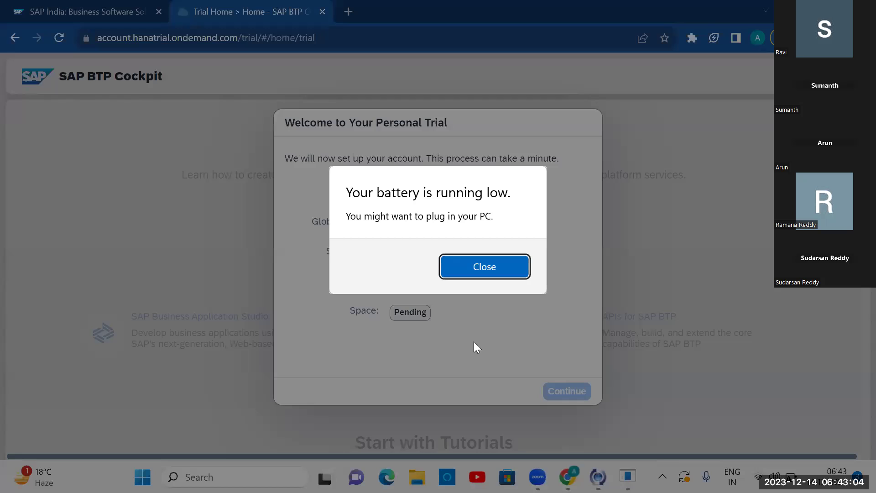
{"action": "left_click", "coordinate": [502, 267]}
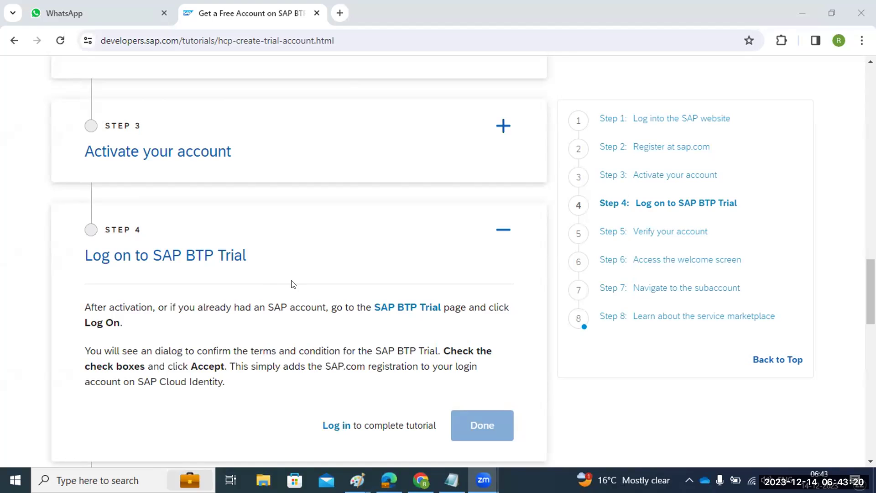
- Return to the top of the tutorial, then bring Paint's ABC COMPANY org-chart drawing forward
{"action": "key", "text": "Home"}
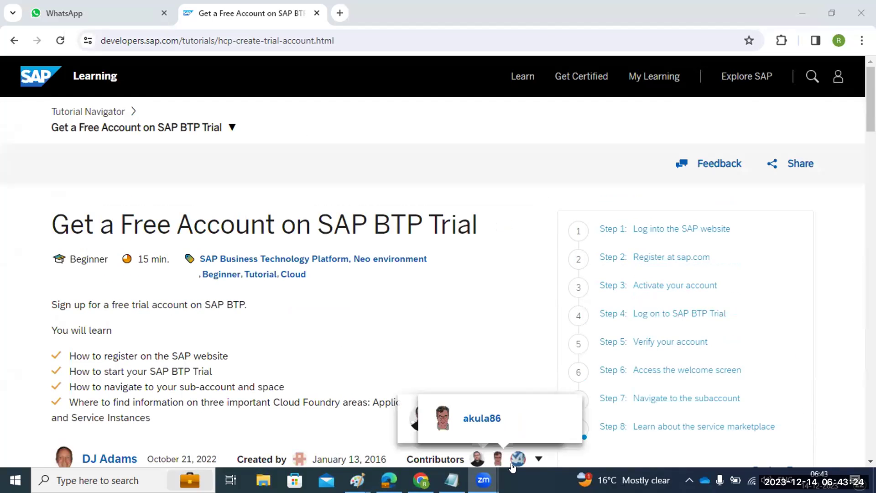
{"action": "right_click", "coordinate": [530, 481]}
{"action": "left_click", "coordinate": [357, 480]}
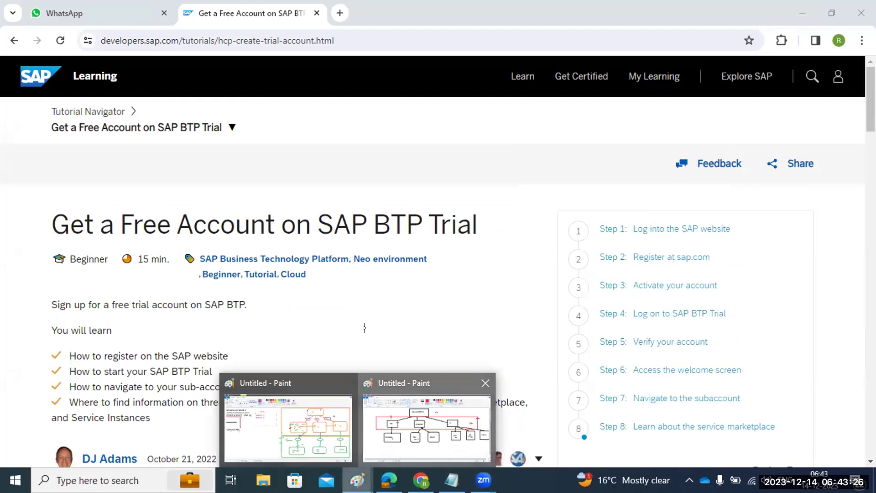
{"action": "left_click", "coordinate": [426, 420]}
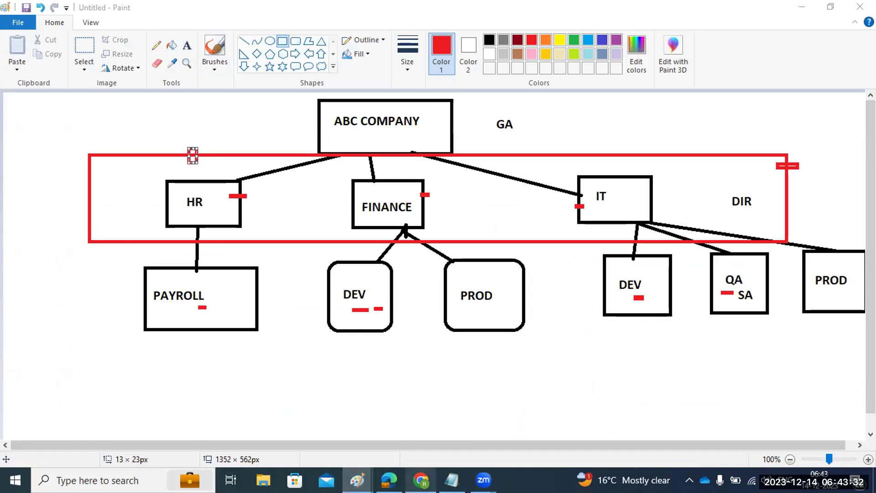
- Close the tutorial tab and sign in to SAP BTP Cockpit again from a new tab
{"action": "left_click", "coordinate": [421, 480]}
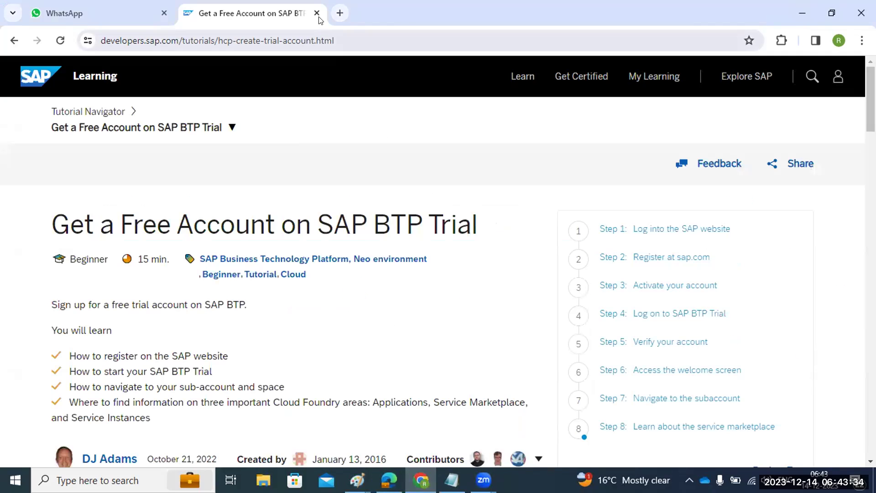
{"action": "left_click", "coordinate": [317, 13]}
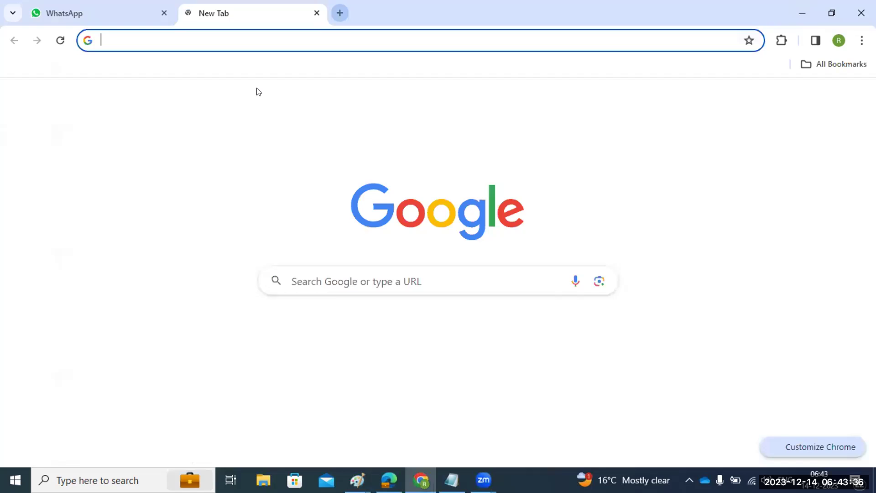
{"action": "key", "text": "ctrl+t"}
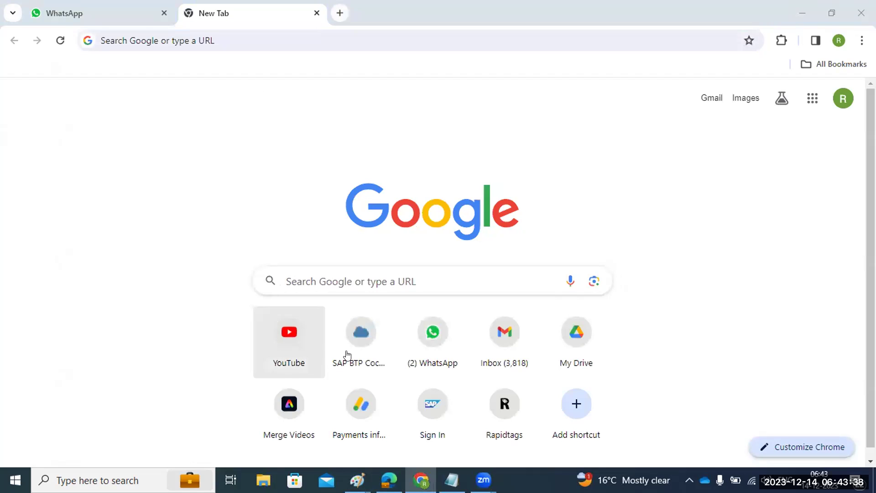
{"action": "left_click", "coordinate": [359, 334]}
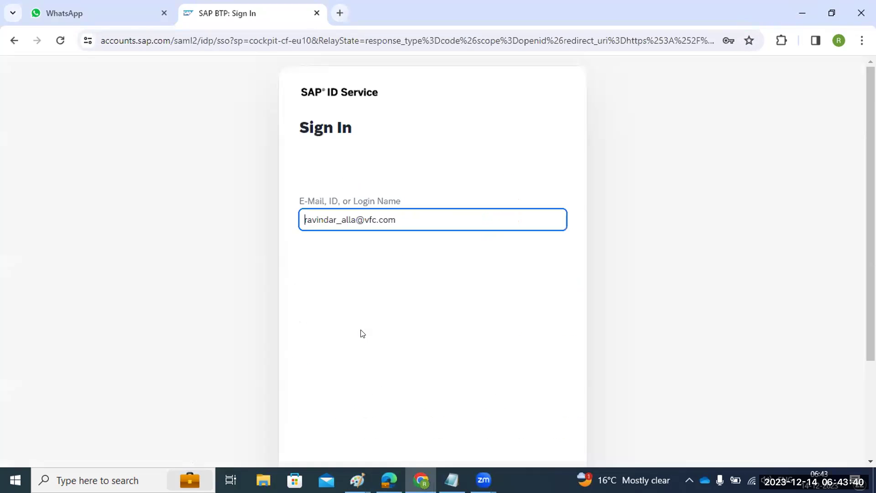
{"action": "scroll", "coordinate": [367, 303], "scroll_direction": "down", "scroll_amount": 3}
{"action": "left_click", "coordinate": [536, 351]}
{"action": "type", "text": "••••••••••"}
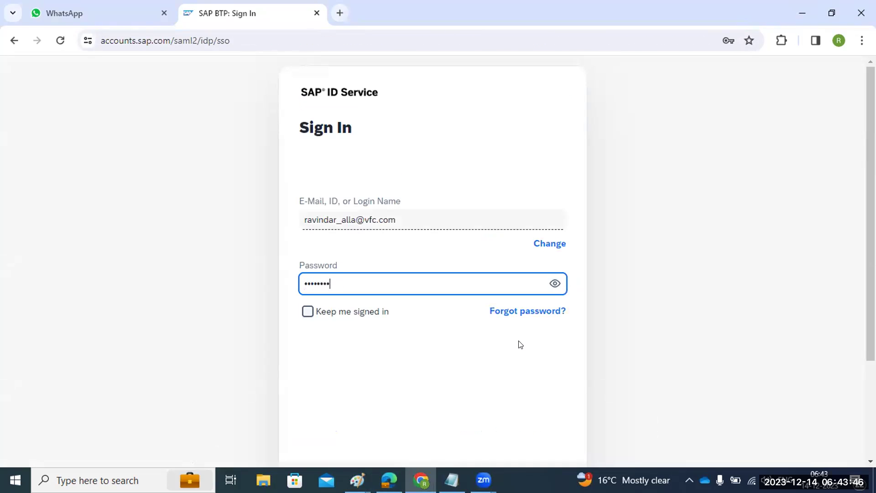
{"action": "key", "text": "Return"}
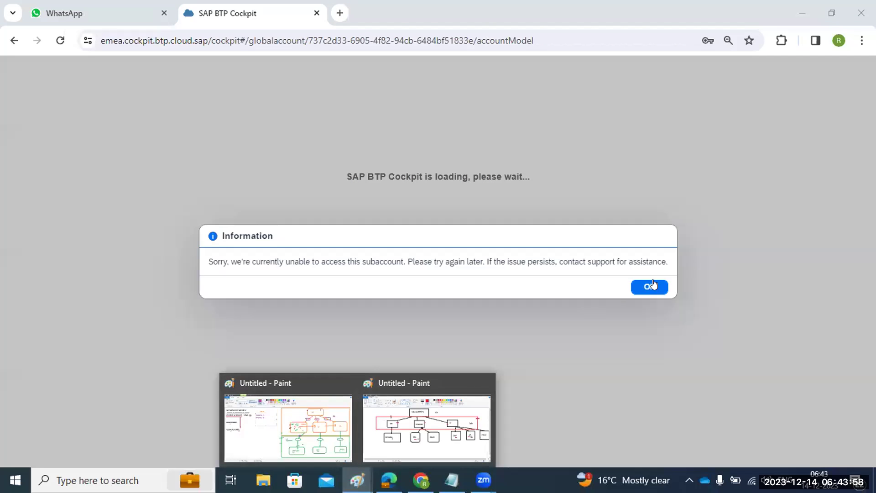
{"action": "left_click", "coordinate": [650, 286]}
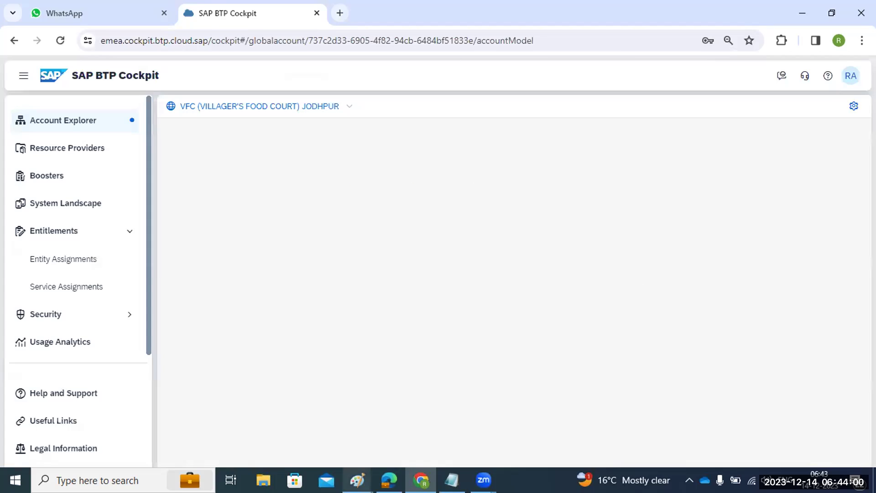
{"action": "mouse_move", "coordinate": [358, 480]}
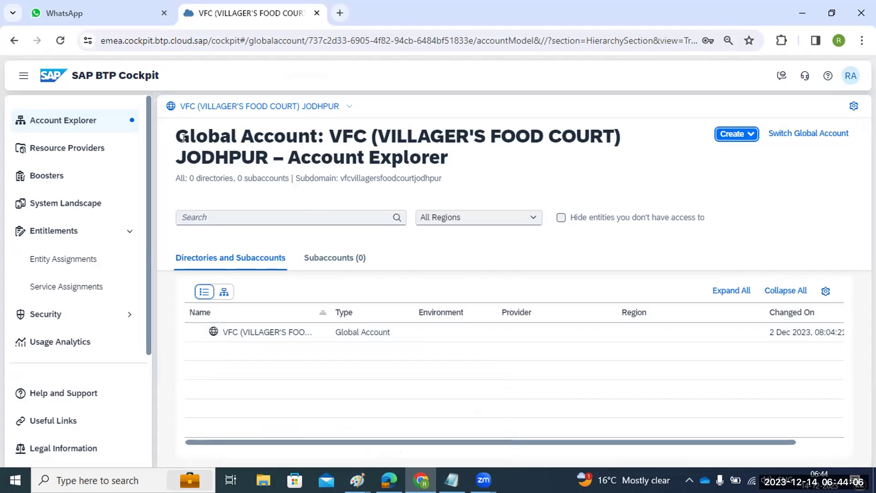
{"action": "left_click_drag", "start_coordinate": [178, 137], "coordinate": [323, 142]}
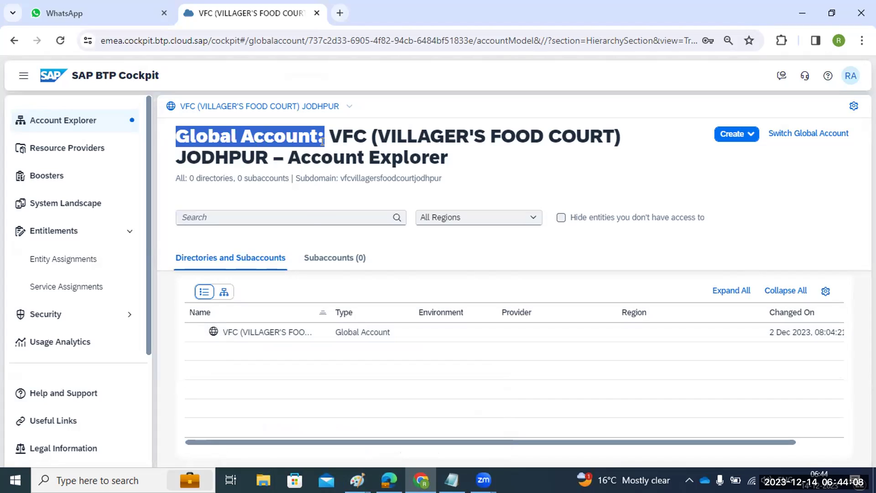
{"action": "left_click_drag", "start_coordinate": [139, 40], "coordinate": [293, 62]}
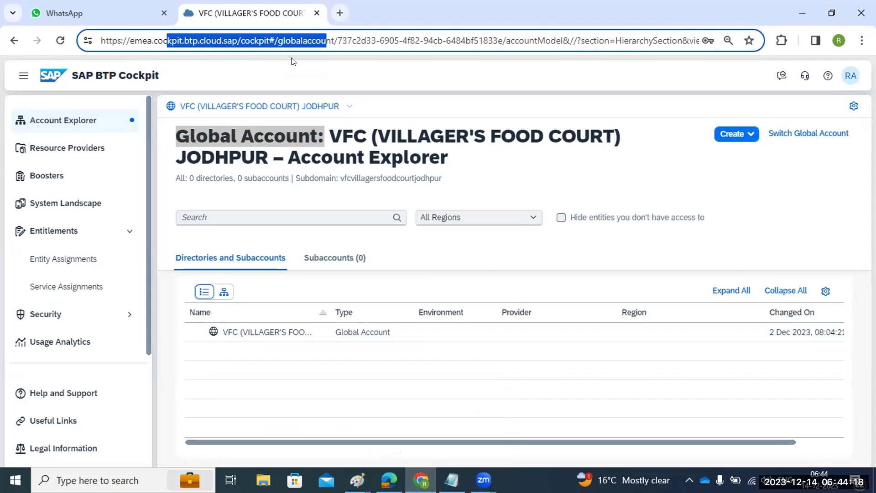
{"action": "left_click", "coordinate": [189, 38]}
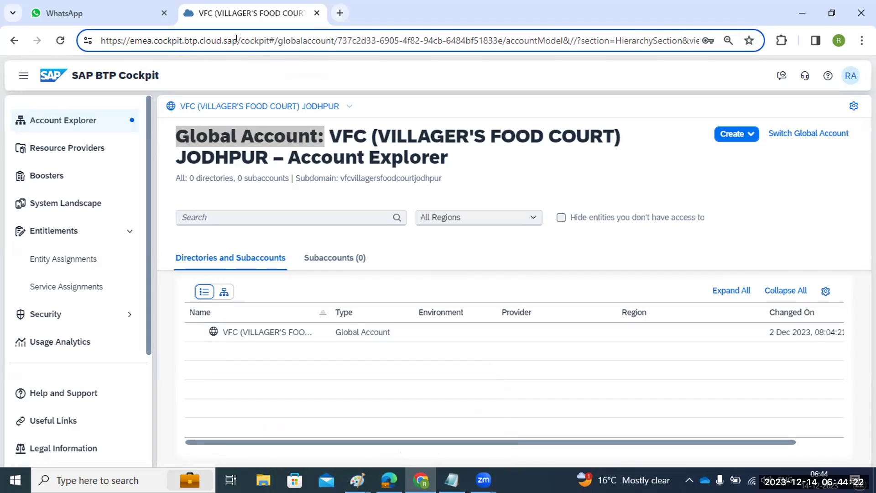
{"action": "left_click_drag", "start_coordinate": [275, 41], "coordinate": [82, 38]}
{"action": "key", "text": "ctrl+c"}
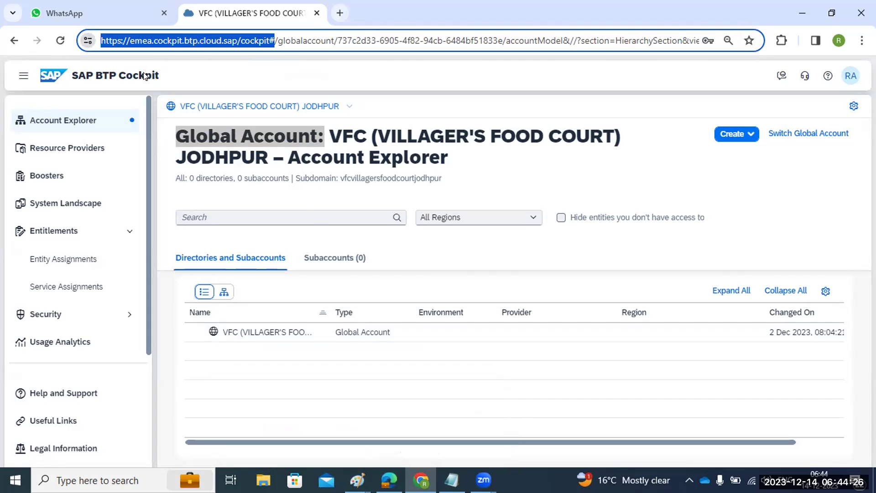
- Paste the cockpit and hanatrial addresses on two lines in a text box below the org chart
{"action": "left_click", "coordinate": [357, 480]}
{"action": "left_click", "coordinate": [373, 418]}
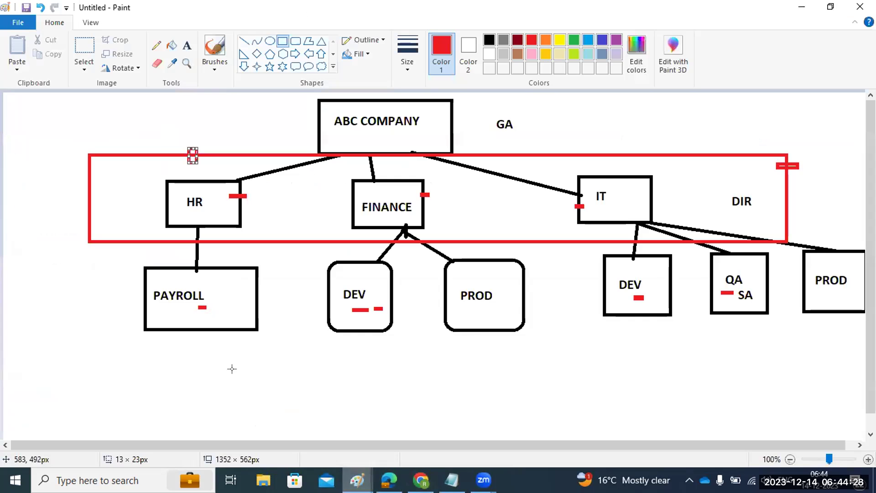
{"action": "left_click", "coordinate": [187, 45]}
{"action": "left_click_drag", "start_coordinate": [30, 346], "coordinate": [590, 406]}
{"action": "key", "text": "ctrl+v"}
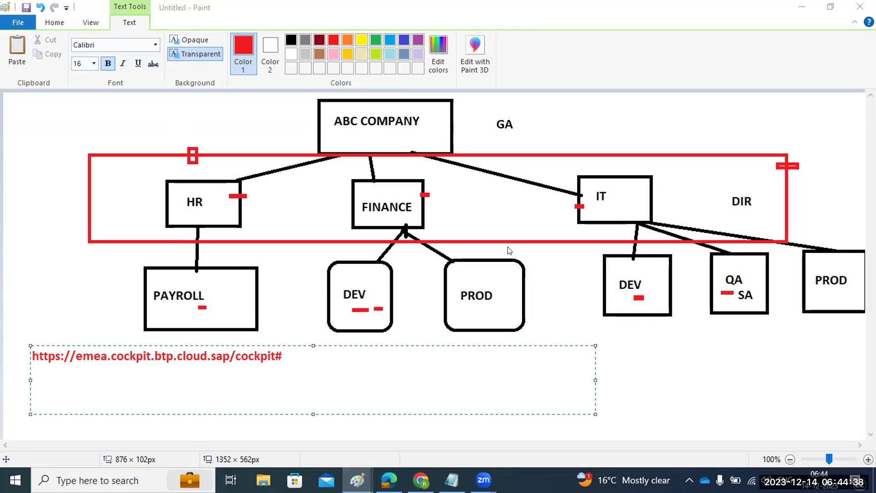
{"action": "left_click", "coordinate": [280, 412]}
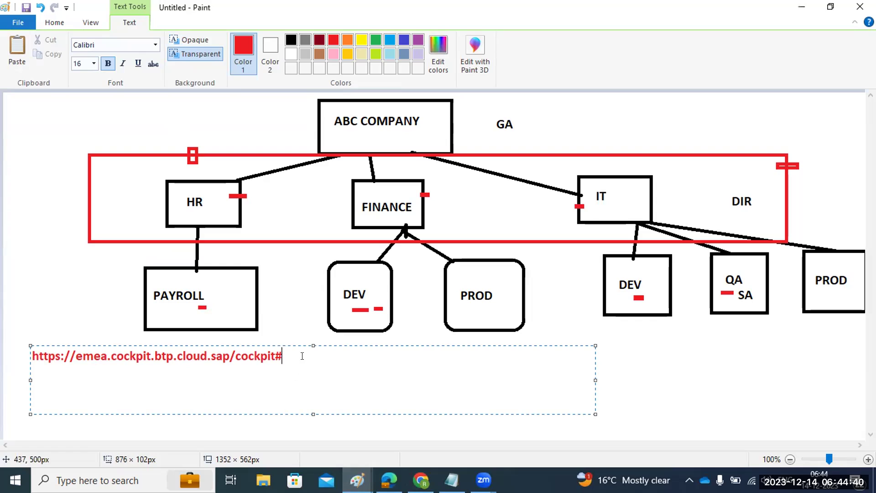
{"action": "key", "text": "Return"}
{"action": "type", "text": "https://account.hanatrial.ondemand.com/"}
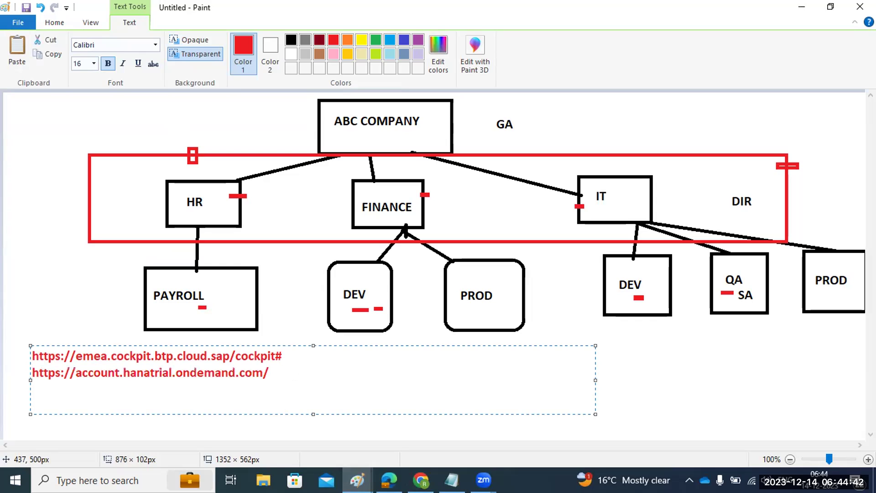
- Label the cockpit address '-ENTER' and the hanatrial address '-TRAIL'
{"action": "left_click", "coordinate": [307, 354]}
{"action": "type", "text": "-E"}
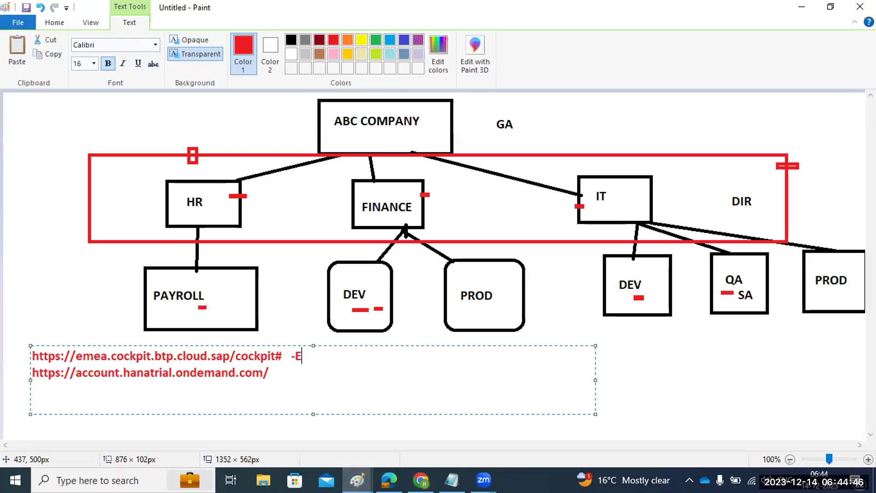
{"action": "type", "text": "NTER"}
{"action": "key", "text": "Down"}
{"action": "type", "text": "-TRAIL"}
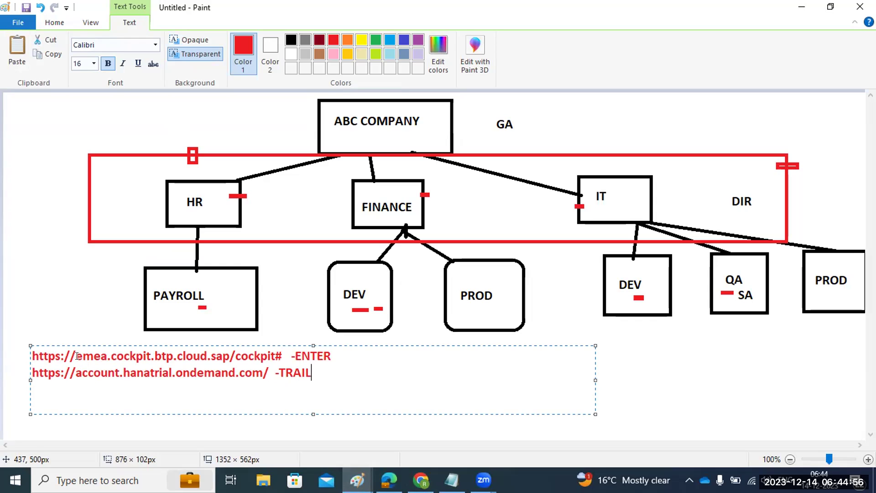
{"action": "left_click_drag", "start_coordinate": [44, 355], "coordinate": [285, 378]}
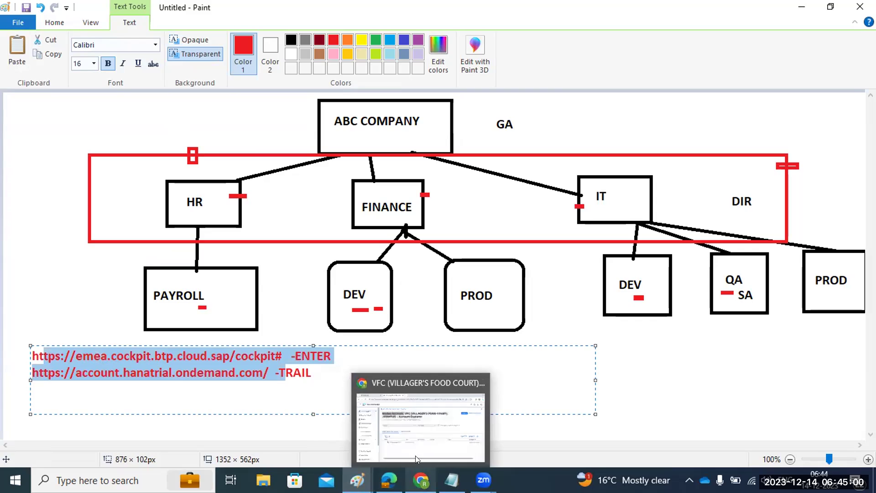
{"action": "left_click", "coordinate": [415, 455]}
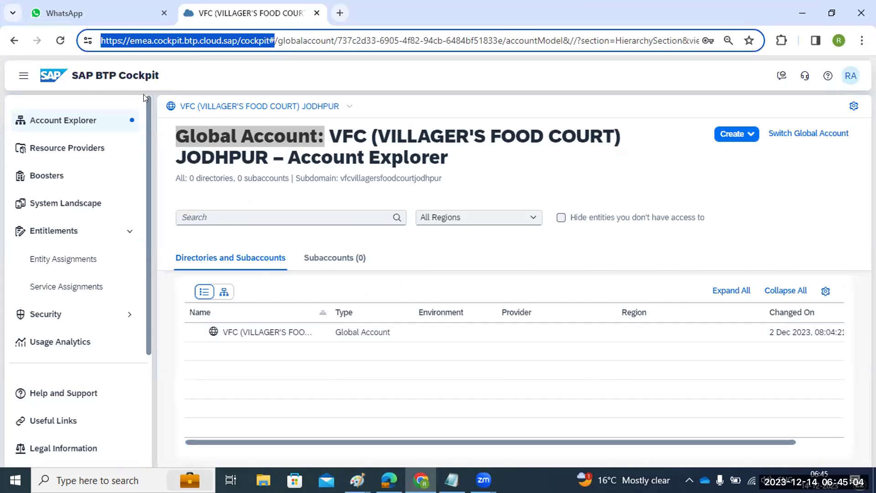
- Check the empty Subaccounts (0) list, then bring the account-models Paint drawing forward
{"action": "left_click_drag", "start_coordinate": [72, 76], "coordinate": [164, 85]}
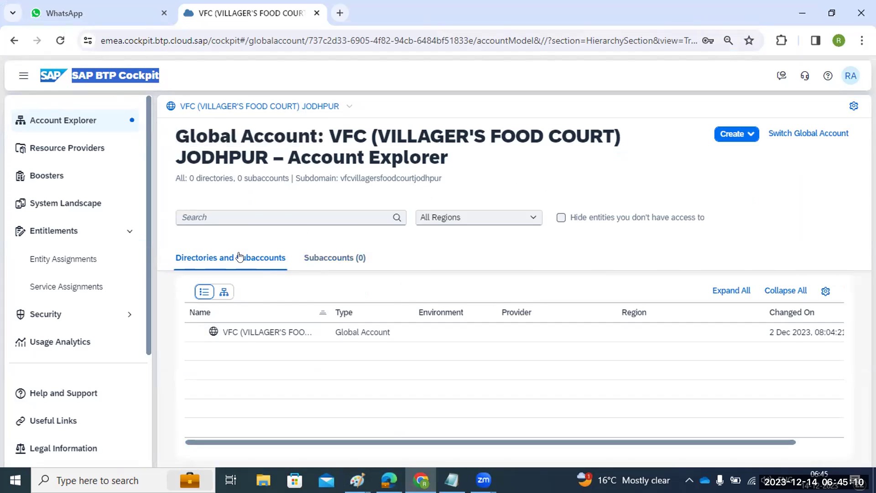
{"action": "left_click", "coordinate": [347, 257]}
{"action": "left_click", "coordinate": [264, 258]}
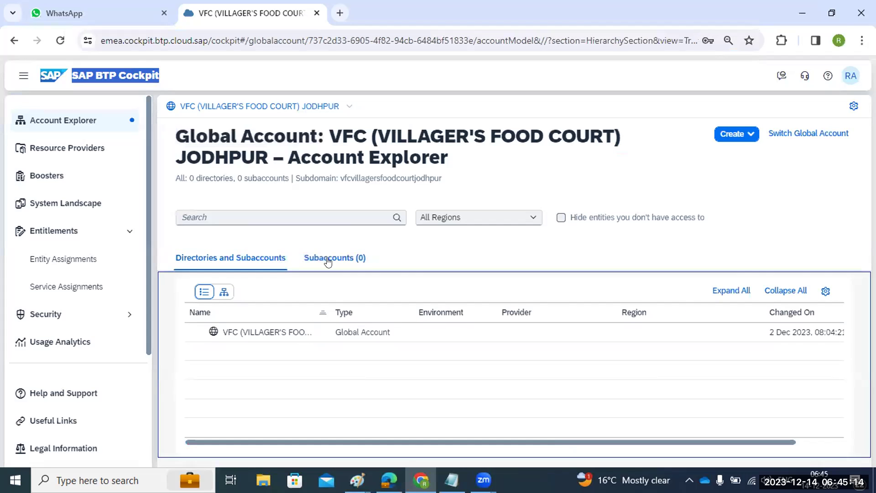
{"action": "left_click", "coordinate": [327, 258]}
{"action": "mouse_move", "coordinate": [357, 481]}
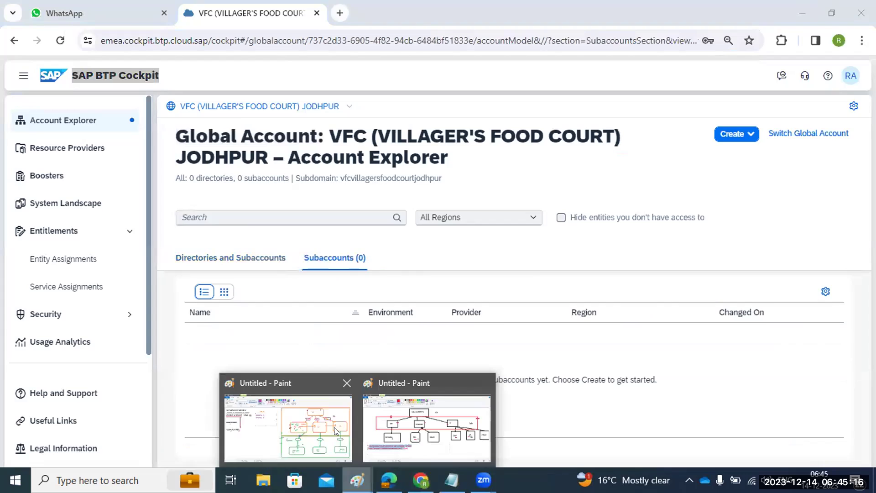
{"action": "left_click", "coordinate": [315, 418]}
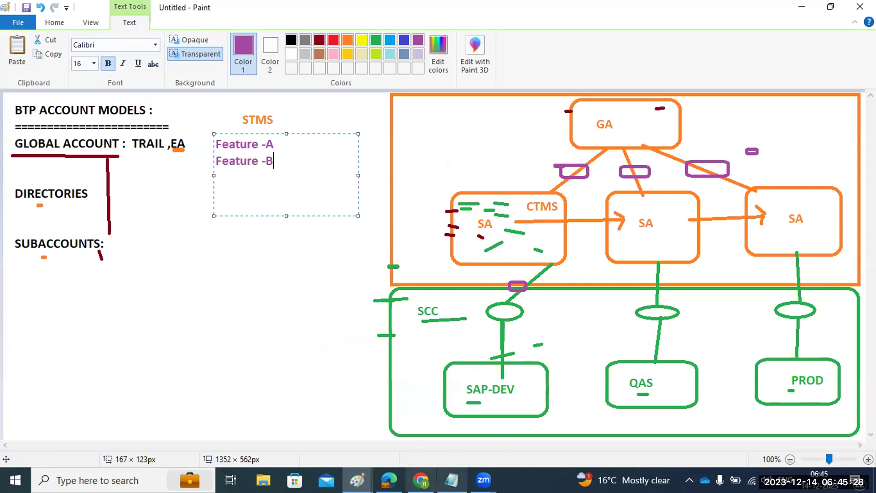
- Open a new blank 1352 × 562px Paint window from the Paint taskbar icon
{"action": "mouse_move", "coordinate": [421, 480]}
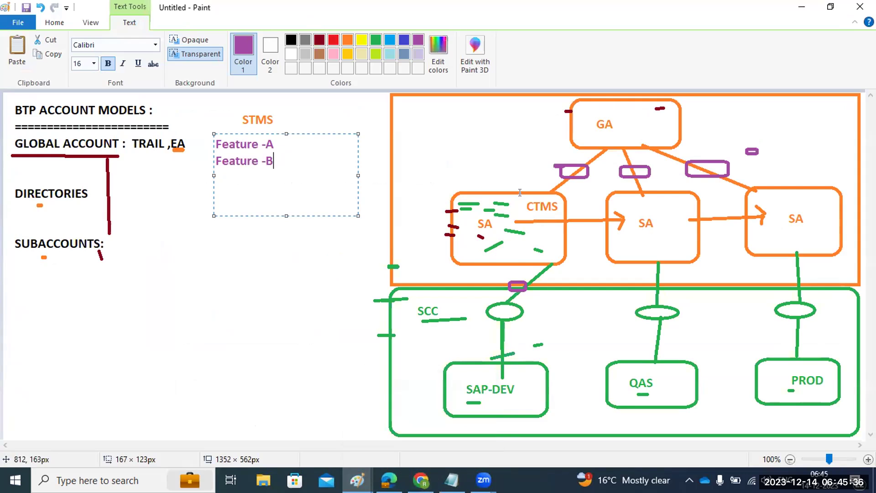
{"action": "mouse_move", "coordinate": [357, 479]}
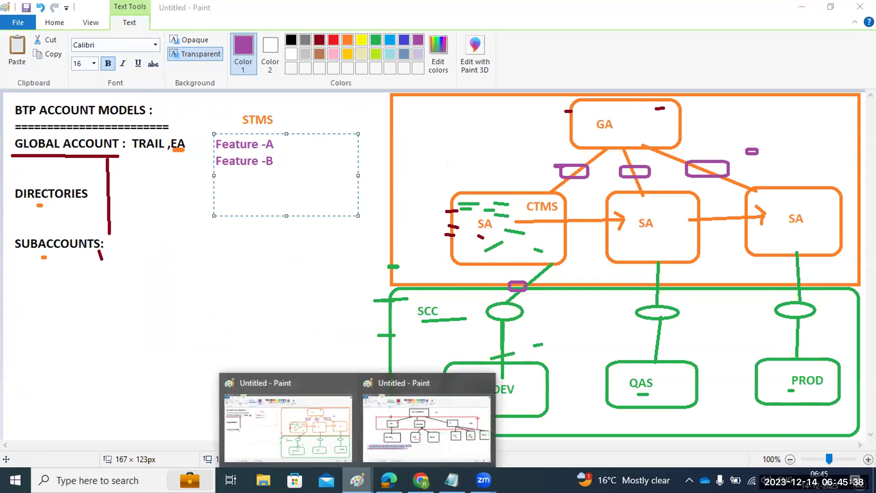
{"action": "left_click", "coordinate": [382, 418]}
{"action": "right_click", "coordinate": [357, 480]}
{"action": "left_click", "coordinate": [310, 412]}
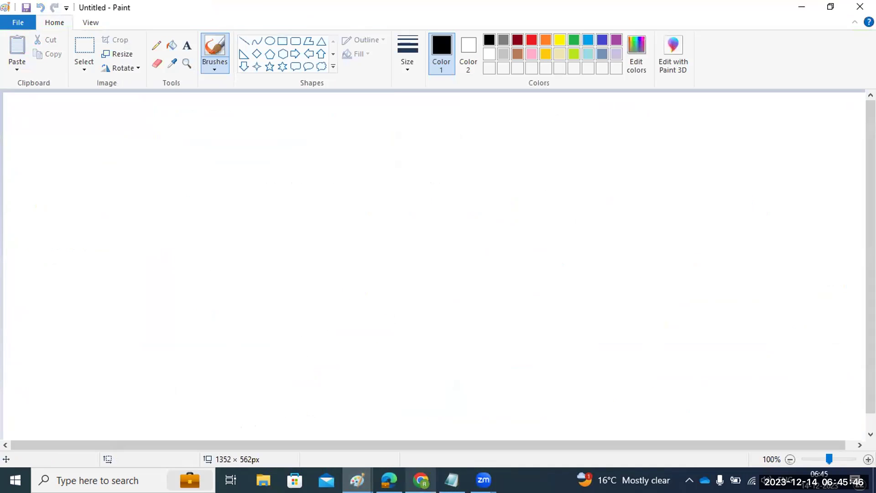
- Start a new subaccount in SAP BTP Cockpit with display name dev01
{"action": "left_click", "coordinate": [422, 426]}
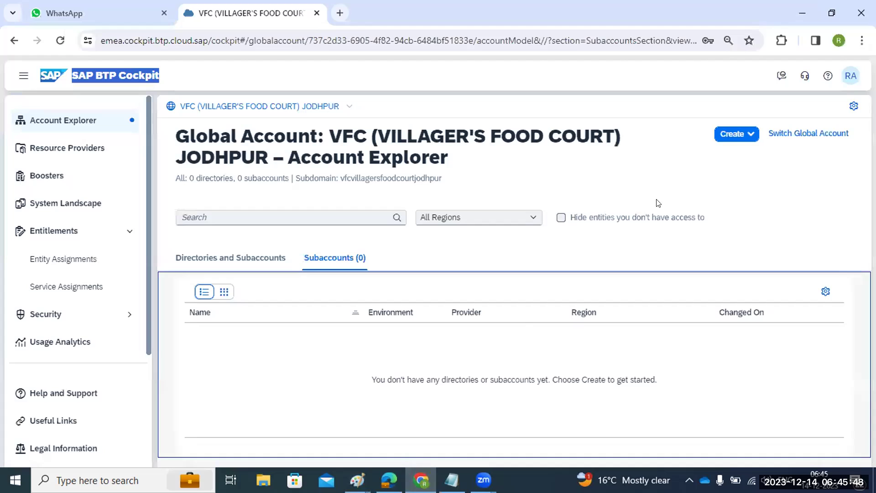
{"action": "left_click", "coordinate": [736, 134]}
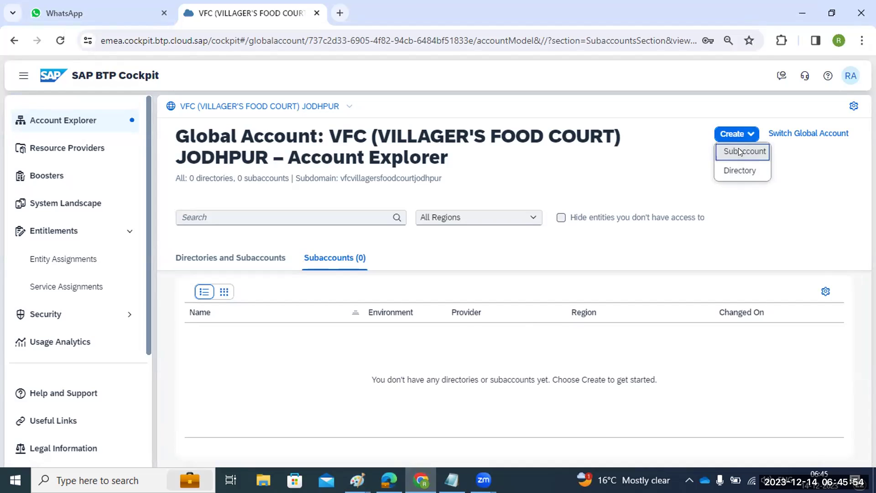
{"action": "left_click", "coordinate": [737, 152]}
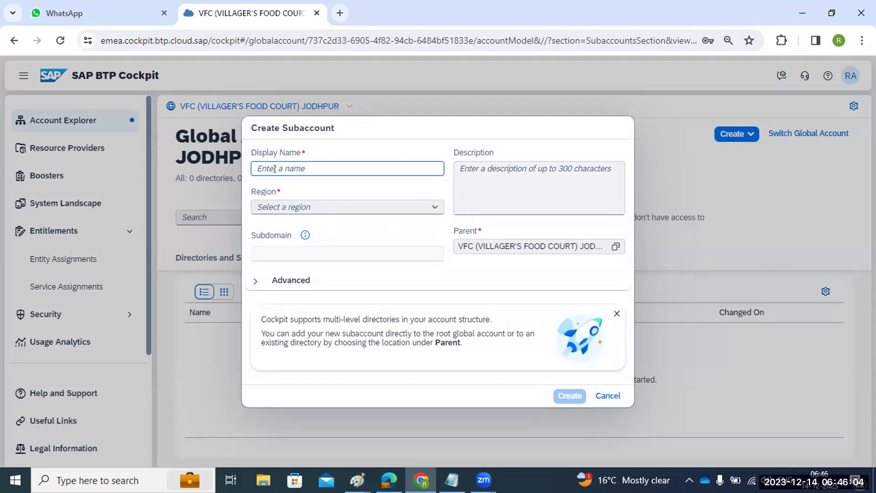
{"action": "type", "text": "dev01"}
- Open the Region list, then return to the blank Paint canvas with the Text tool
{"action": "left_click", "coordinate": [430, 208]}
{"action": "left_click", "coordinate": [430, 208]}
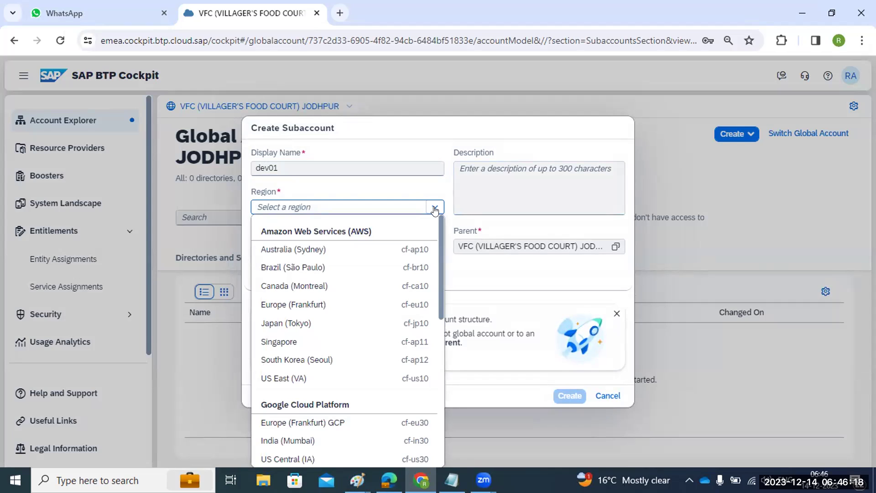
{"action": "mouse_move", "coordinate": [358, 479]}
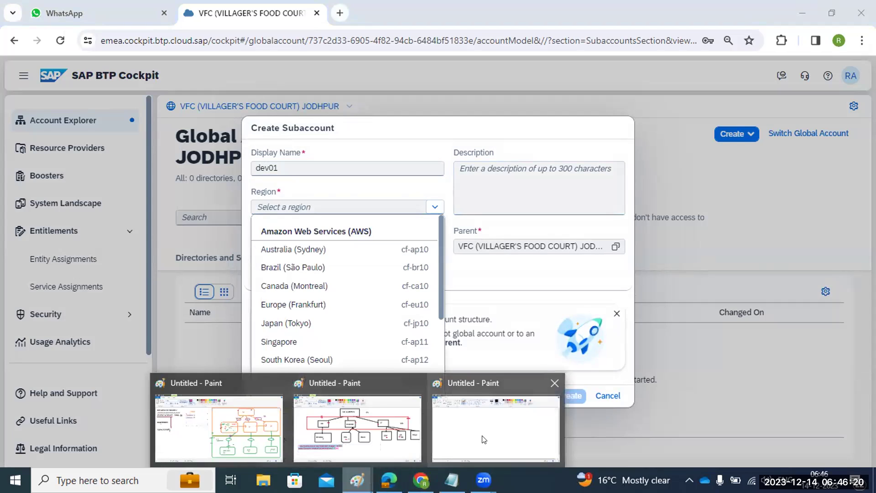
{"action": "left_click", "coordinate": [475, 437]}
{"action": "left_click", "coordinate": [187, 46]}
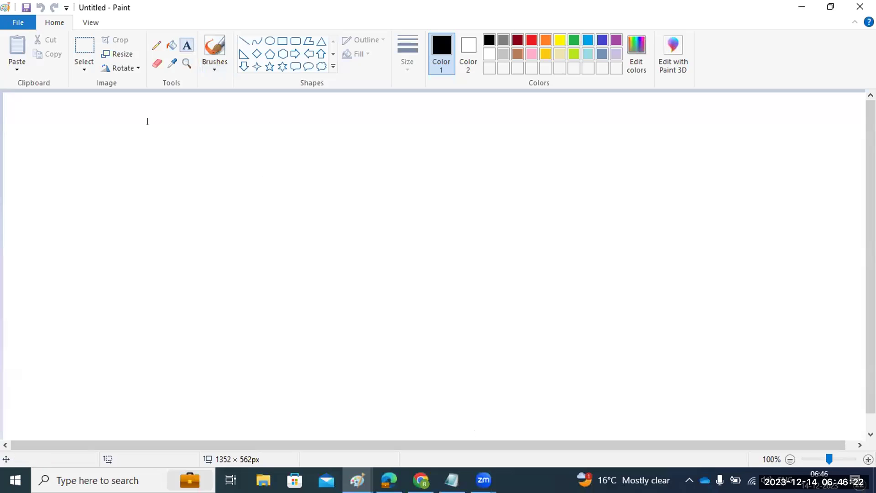
- In a large text box, write 'Regions :' with '==========' on the line below
{"action": "left_click_drag", "start_coordinate": [62, 105], "coordinate": [547, 233]}
{"action": "left_click_drag", "start_coordinate": [597, 247], "coordinate": [624, 426]}
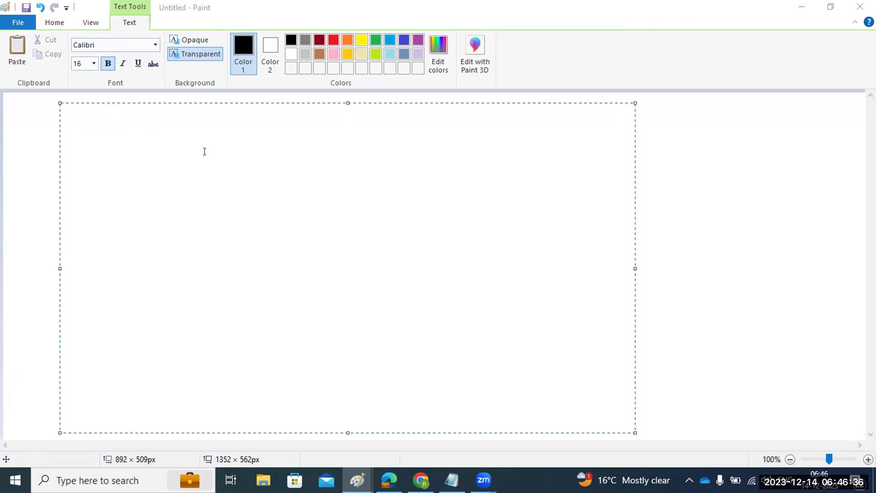
{"action": "left_click", "coordinate": [169, 192]}
{"action": "type", "text": "Regions :"}
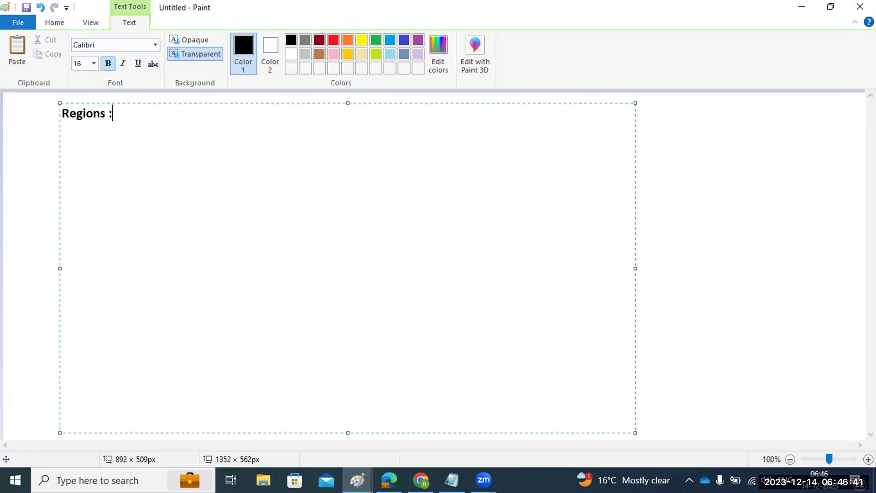
{"action": "key", "text": "Return"}
{"action": "type", "text": "=========="}
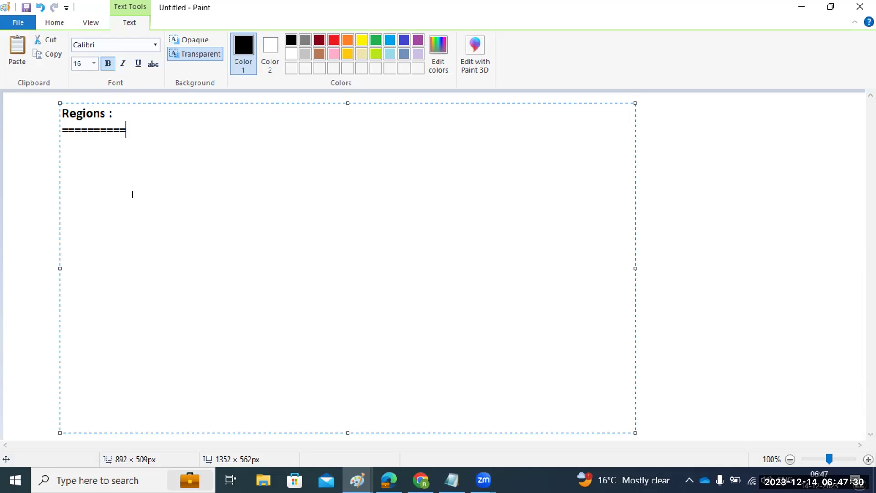
- Add 'IAAS - AWS,AZURE,GCP,ALIBABA cloud' under the heading, then return to the browser
{"action": "key", "text": "Return"}
{"action": "key", "text": "Return"}
{"action": "type", "text": "IAAS - AWS,"}
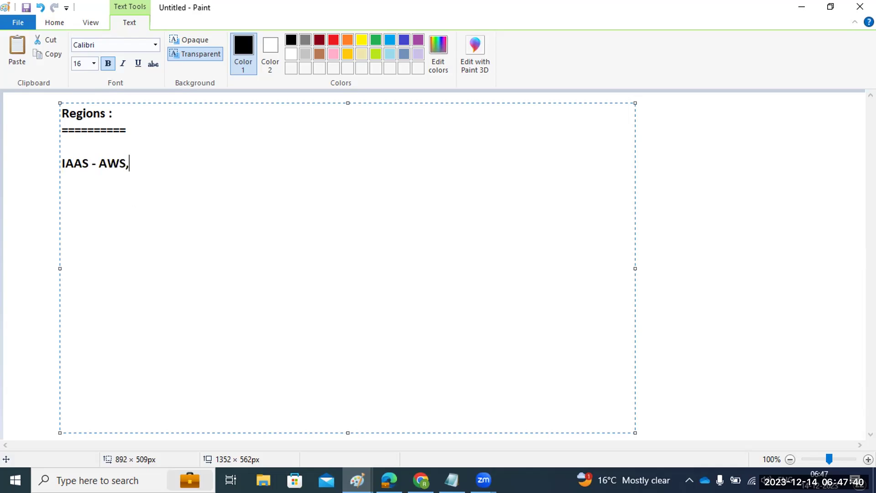
{"action": "type", "text": "AZURR,"}
{"action": "key", "text": "BackSpace"}
{"action": "key", "text": "BackSpace"}
{"action": "type", "text": "R"}
{"action": "type", "text": "E,GCP,"}
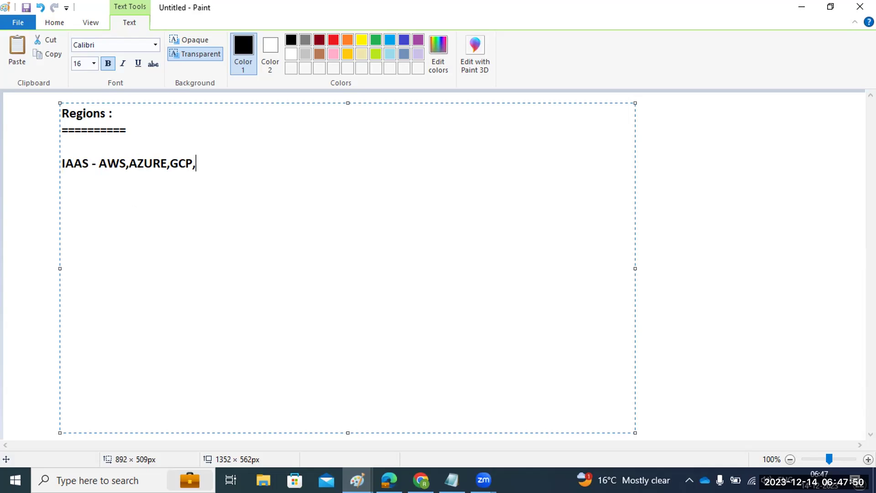
{"action": "type", "text": "ALIBABA cloud"}
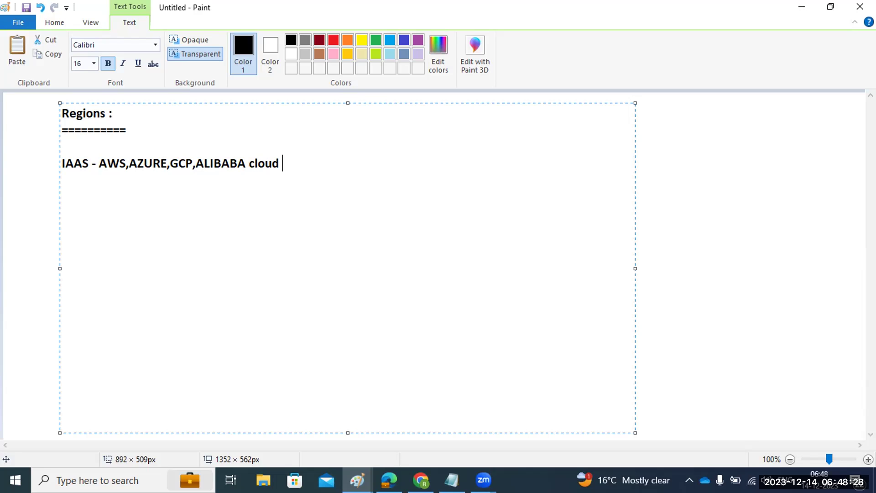
{"action": "left_click_drag", "start_coordinate": [101, 160], "coordinate": [285, 171]}
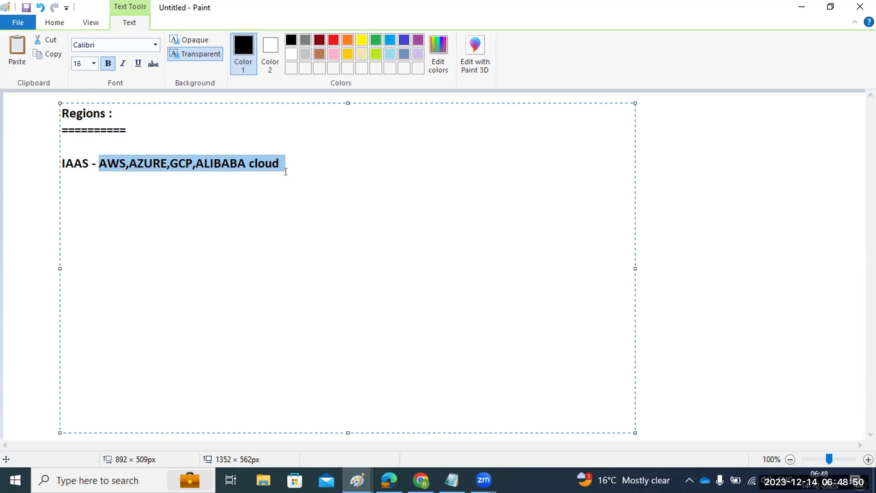
{"action": "key", "text": "alt+Tab"}
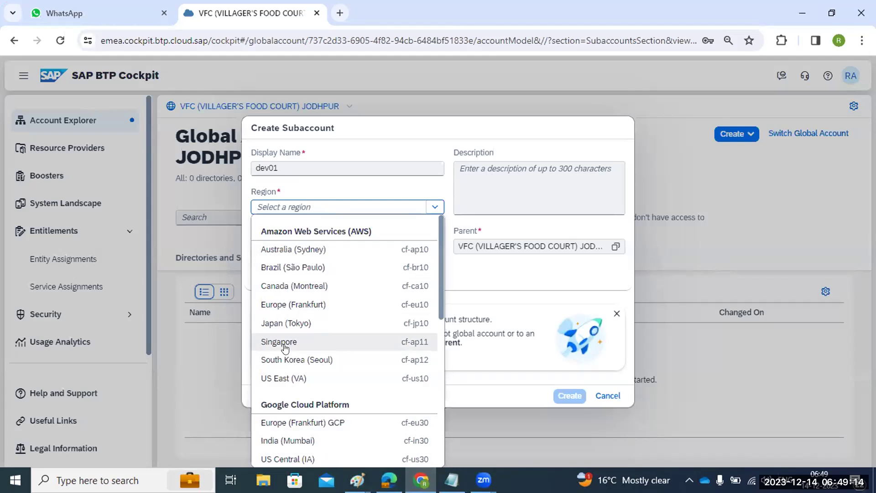
- Set Region to US East (VA) and trim the generated subdomain suffix to dev01
{"action": "left_click", "coordinate": [284, 379]}
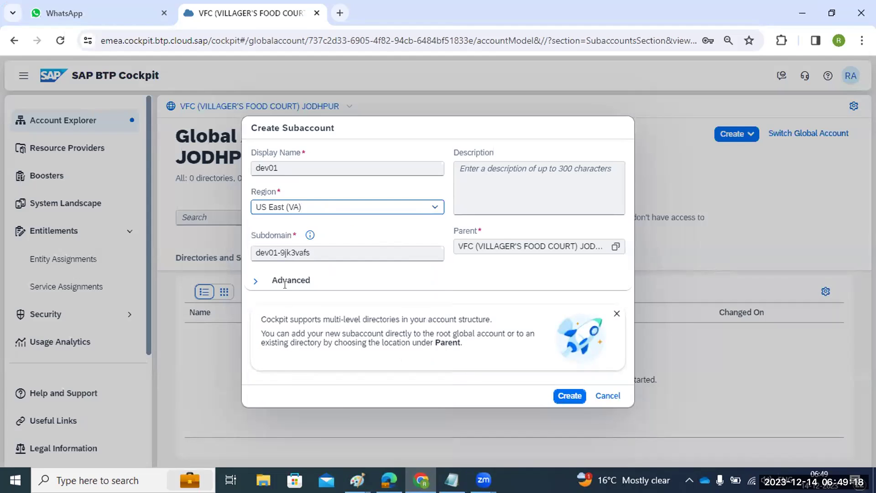
{"action": "left_click", "coordinate": [281, 253]}
{"action": "double_click", "coordinate": [278, 253]}
{"action": "left_click_drag", "start_coordinate": [287, 253], "coordinate": [343, 253]}
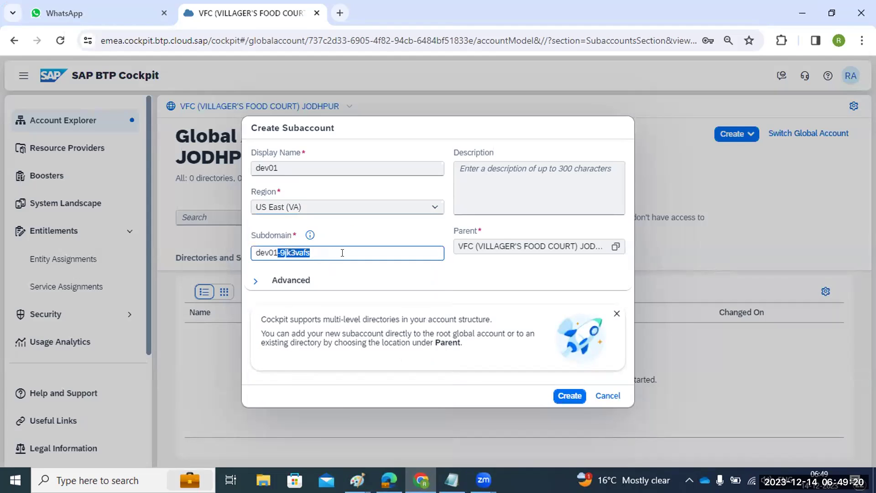
{"action": "key", "text": "BackSpace"}
- Read the Subdomain help popover and check the dev01 subdomain value
{"action": "left_click", "coordinate": [308, 235]}
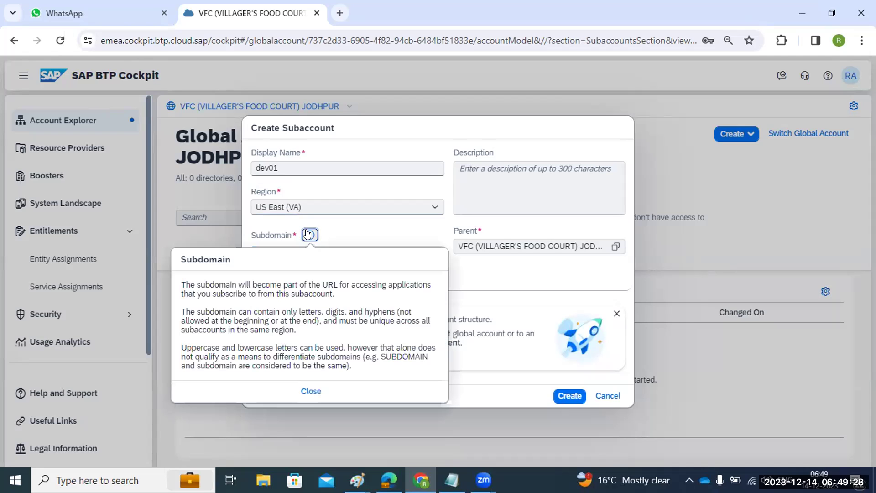
{"action": "left_click_drag", "start_coordinate": [205, 285], "coordinate": [408, 292]}
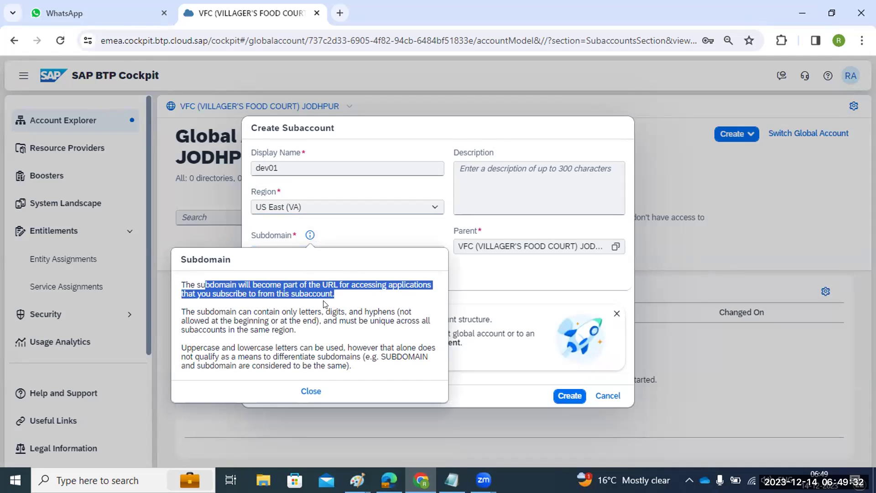
{"action": "left_click", "coordinate": [309, 390]}
{"action": "left_click_drag", "start_coordinate": [282, 252], "coordinate": [250, 251]}
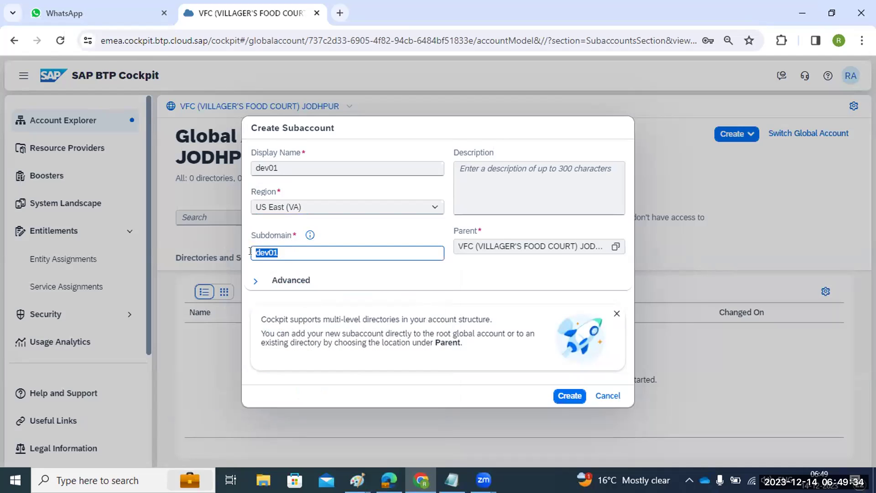
{"action": "left_click", "coordinate": [295, 247]}
{"action": "left_click_drag", "start_coordinate": [295, 246], "coordinate": [252, 246]}
{"action": "left_click_drag", "start_coordinate": [275, 233], "coordinate": [292, 245]}
{"action": "left_click", "coordinate": [310, 235]}
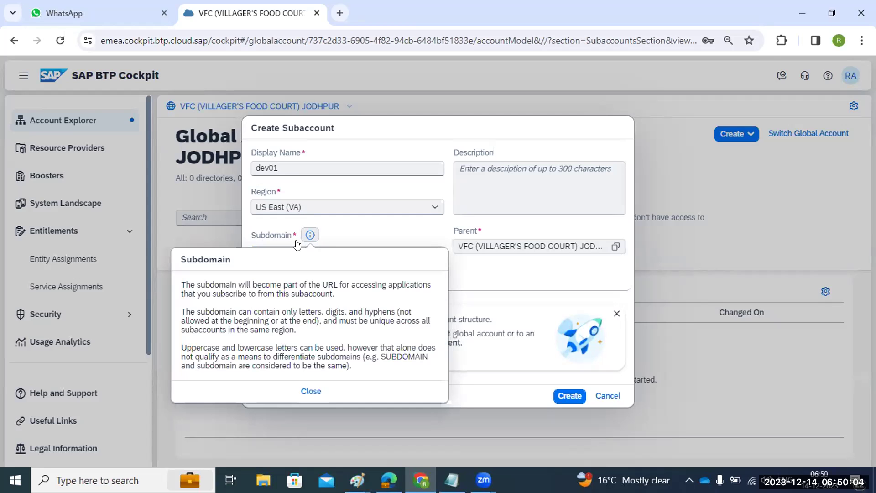
{"action": "left_click", "coordinate": [305, 391]}
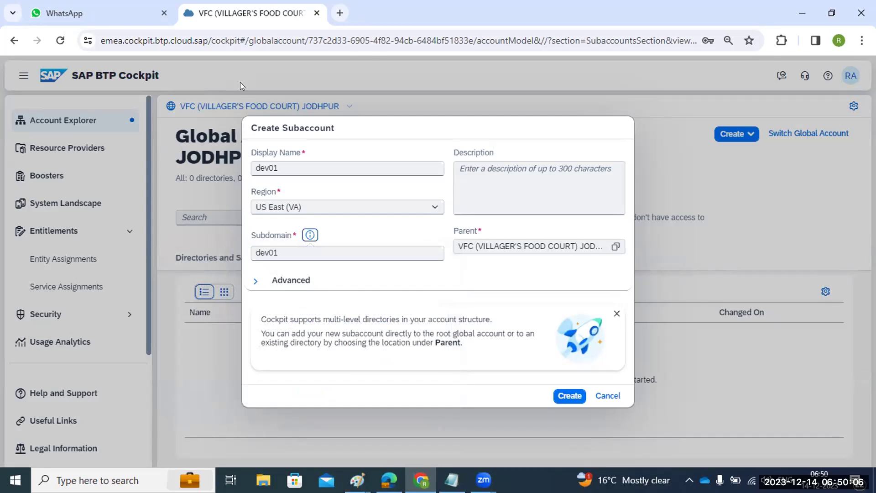
- Open a new Chrome tab and load the suggested fioridev01 Integration Suite address
{"action": "left_click", "coordinate": [338, 15]}
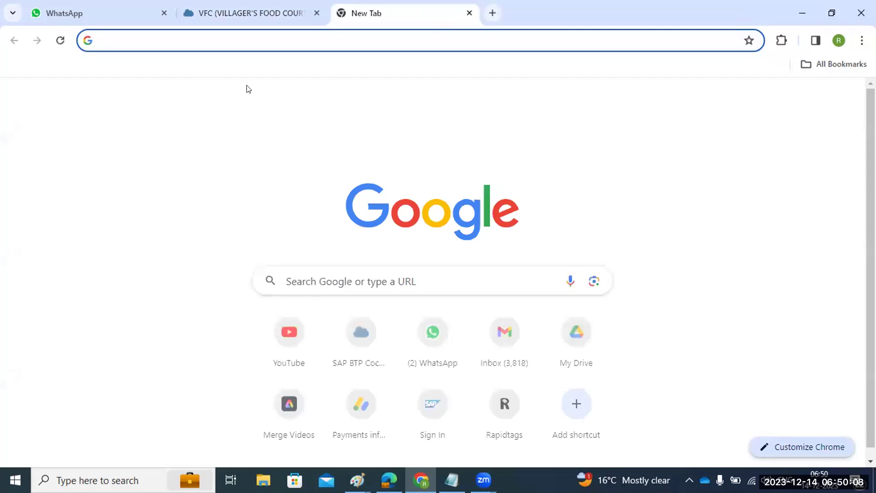
{"action": "type", "text": "fio"}
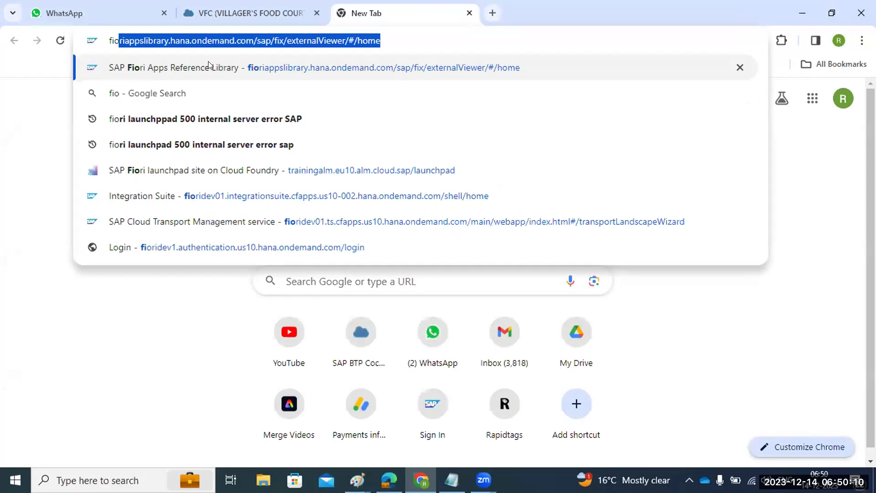
{"action": "type", "text": "ridev"}
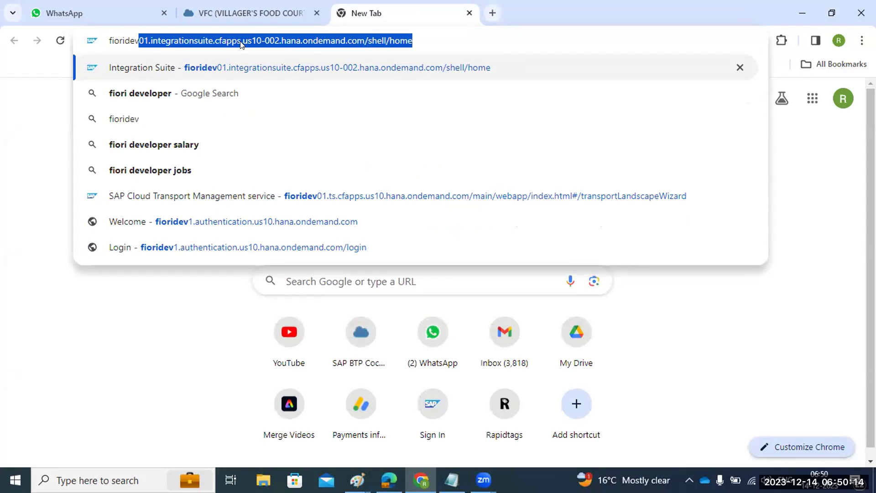
{"action": "left_click", "coordinate": [145, 40]}
{"action": "left_click_drag", "start_coordinate": [150, 41], "coordinate": [105, 39]}
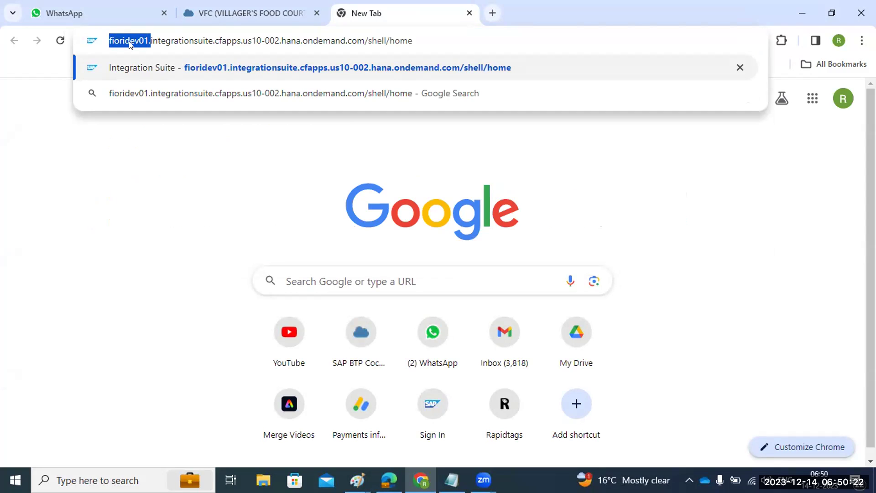
{"action": "left_click_drag", "start_coordinate": [149, 41], "coordinate": [107, 40]}
- Submit subaccount dev01, replacing the in-use subdomain dev01 with dev001
{"action": "left_click", "coordinate": [218, 18]}
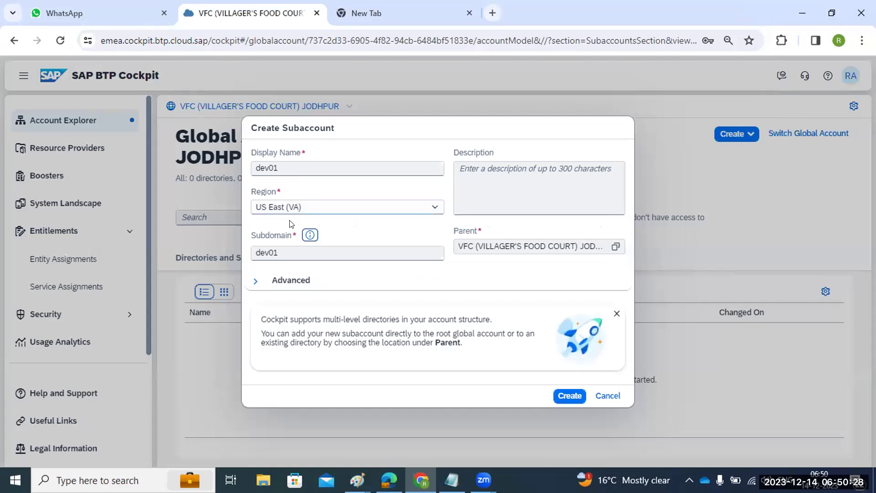
{"action": "left_click_drag", "start_coordinate": [280, 252], "coordinate": [251, 247]}
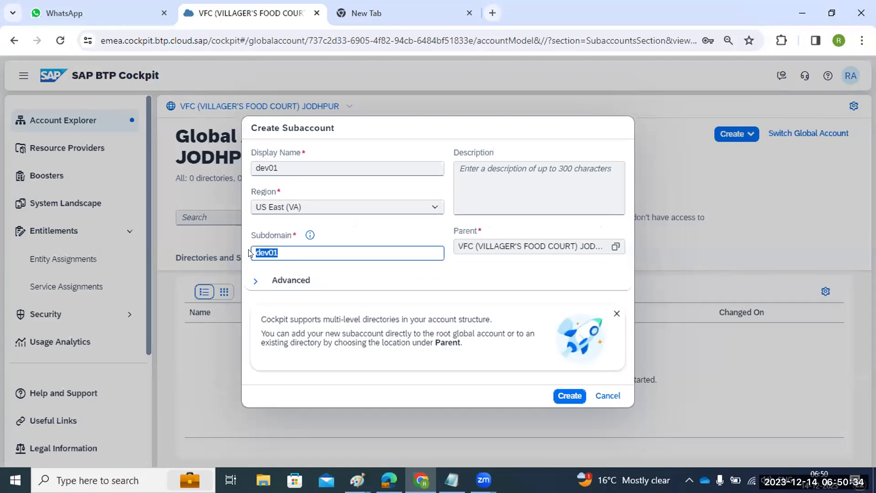
{"action": "left_click", "coordinate": [283, 251]}
{"action": "left_click", "coordinate": [568, 392]}
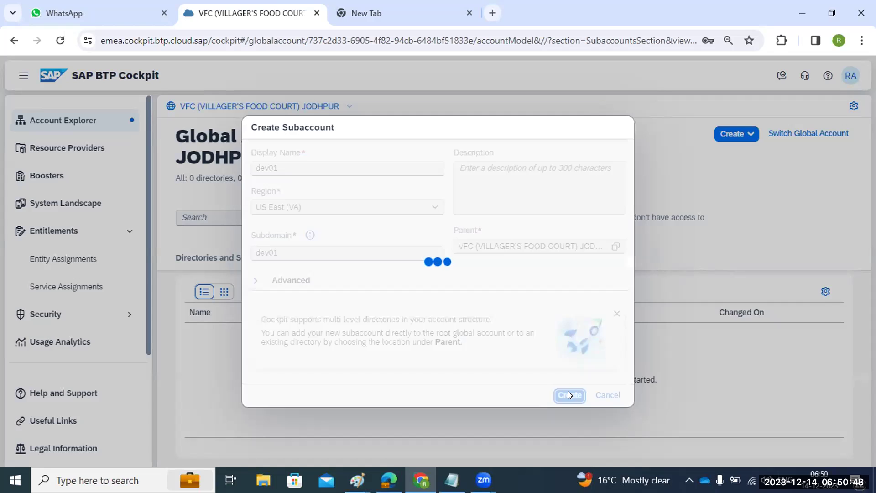
{"action": "left_click", "coordinate": [278, 267]}
{"action": "left_click_drag", "start_coordinate": [278, 267], "coordinate": [251, 267]}
{"action": "type", "text": "dev"}
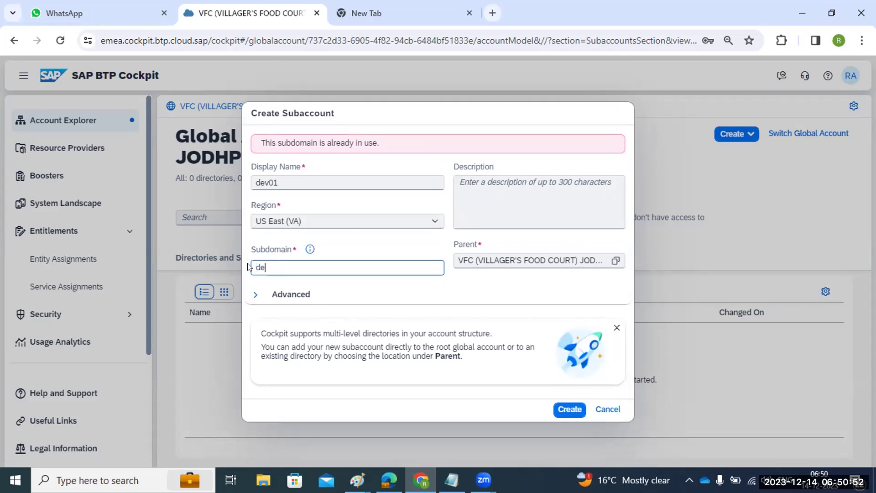
{"action": "type", "text": "001"}
{"action": "left_click", "coordinate": [560, 415]}
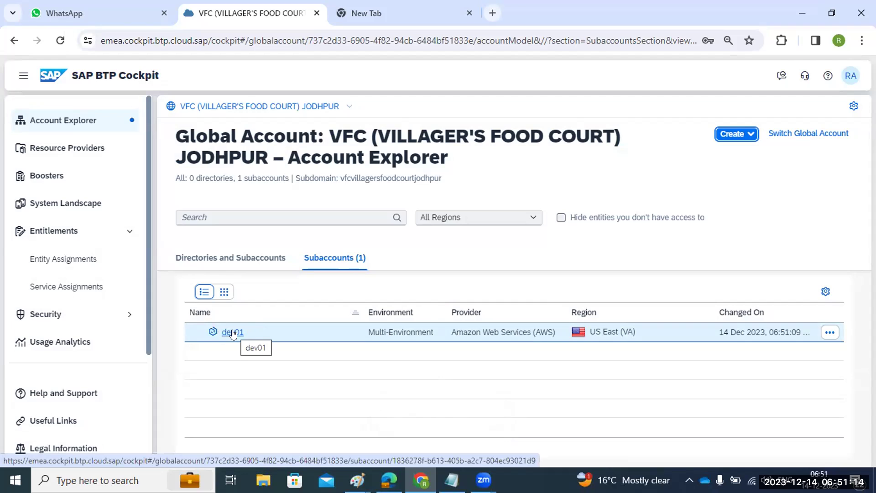
- Open the dev01 subaccount's Edit view, then cancel without changes
{"action": "left_click", "coordinate": [829, 333]}
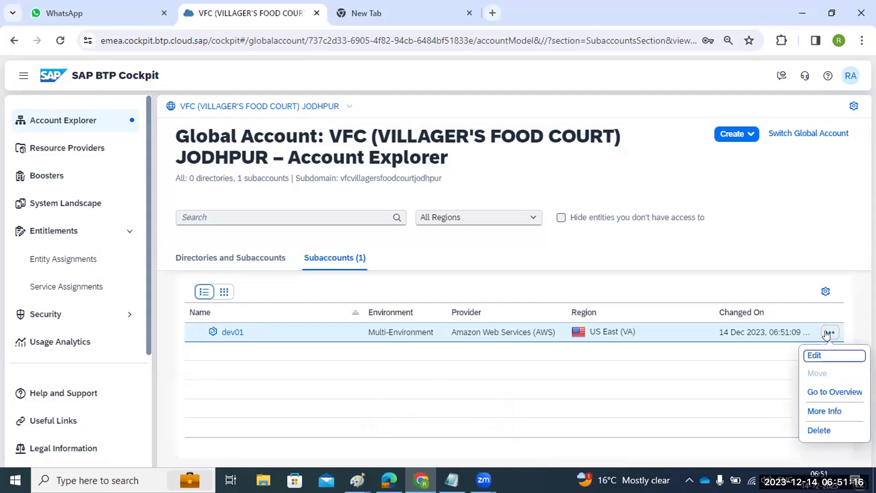
{"action": "left_click", "coordinate": [813, 355]}
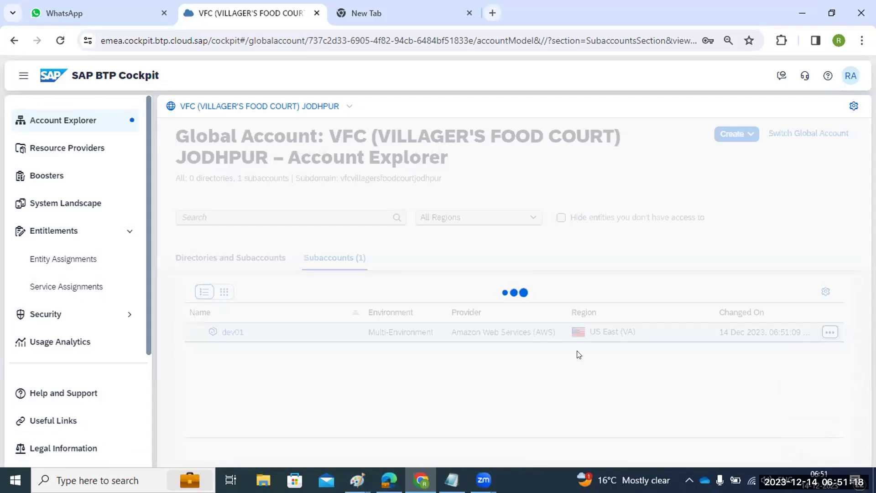
{"action": "double_click", "coordinate": [287, 175]}
{"action": "left_click", "coordinate": [287, 241]}
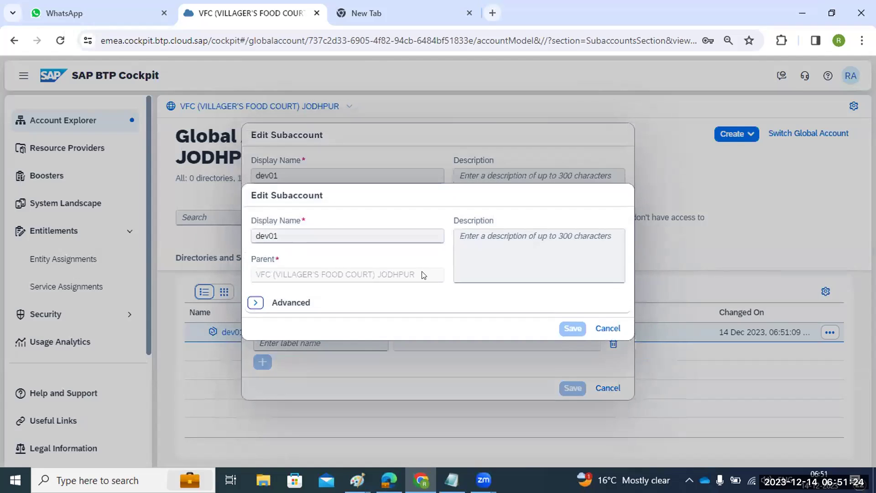
{"action": "left_click", "coordinate": [608, 329]}
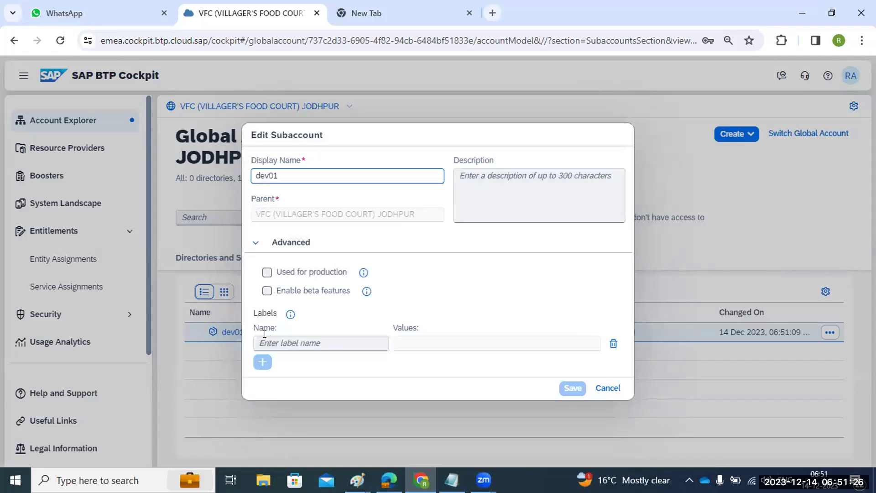
{"action": "left_click", "coordinate": [609, 388]}
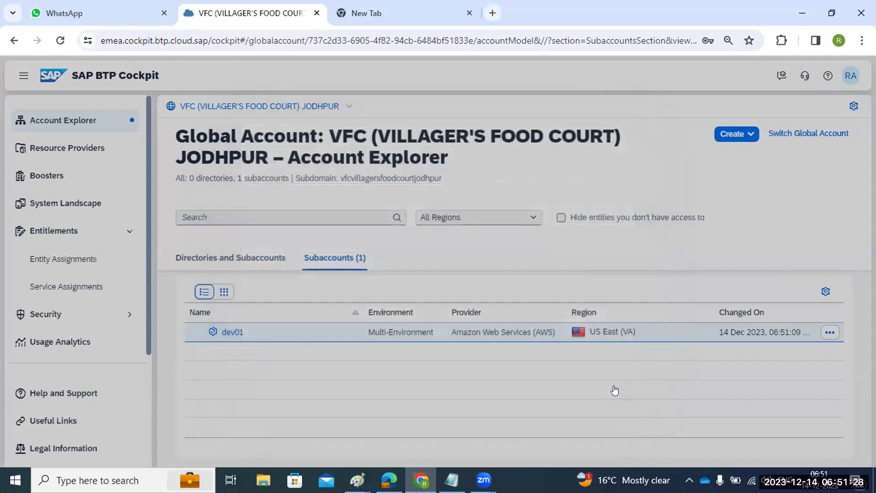
- Delete the dev01 subaccount and confirm the deletion
{"action": "left_click", "coordinate": [829, 331]}
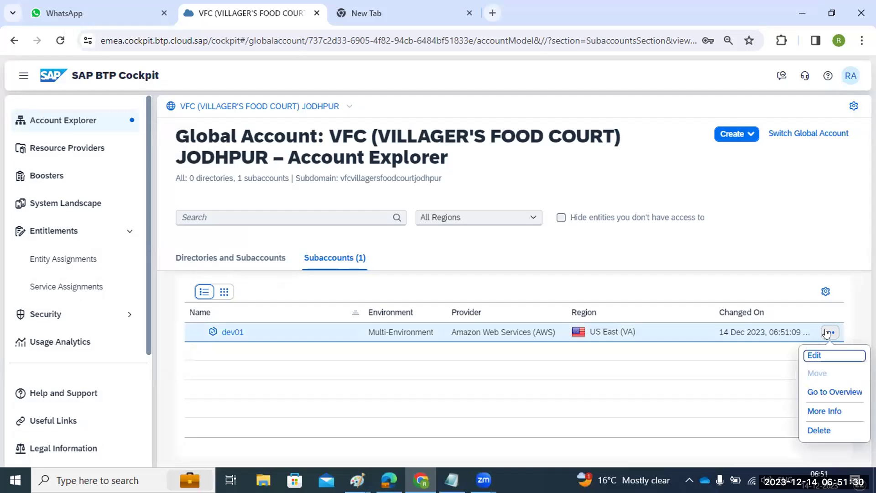
{"action": "left_click", "coordinate": [820, 430]}
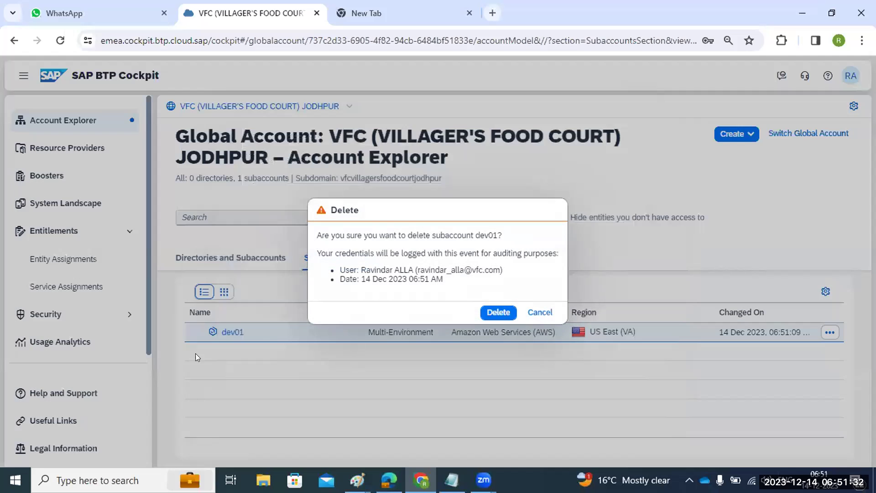
{"action": "left_click", "coordinate": [497, 313]}
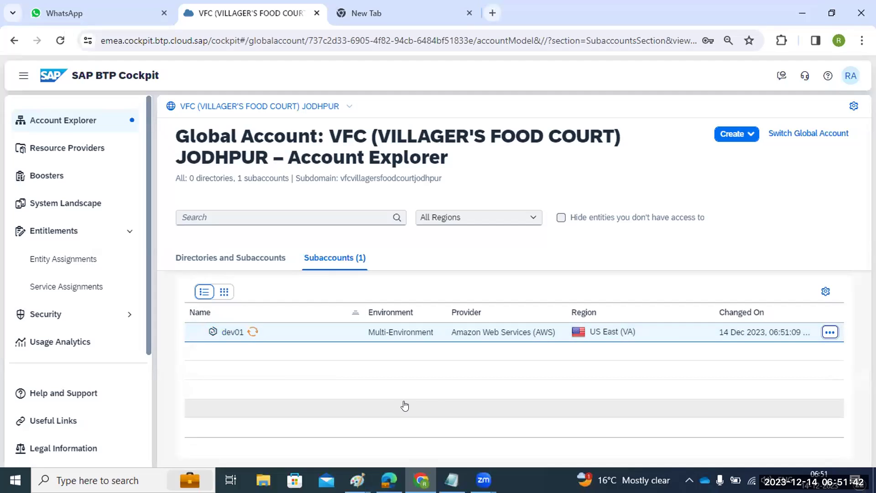
- Start another new subaccount and open its Region list
{"action": "left_click", "coordinate": [745, 133]}
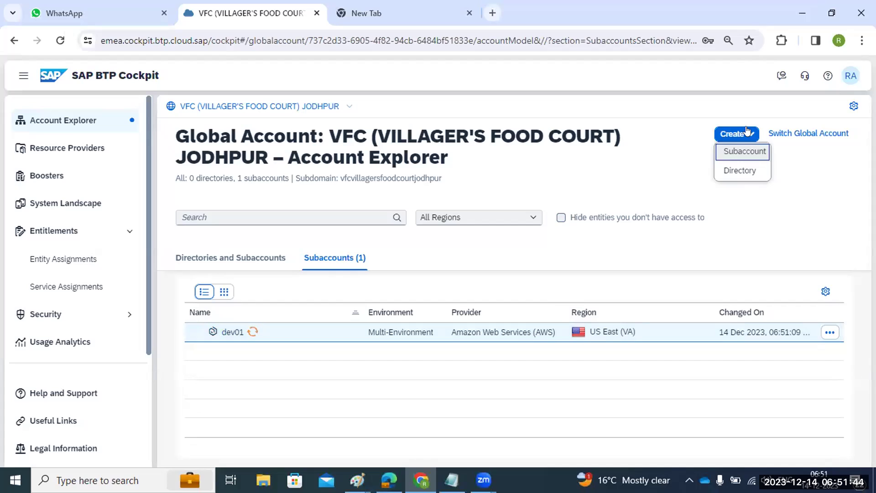
{"action": "left_click", "coordinate": [735, 151]}
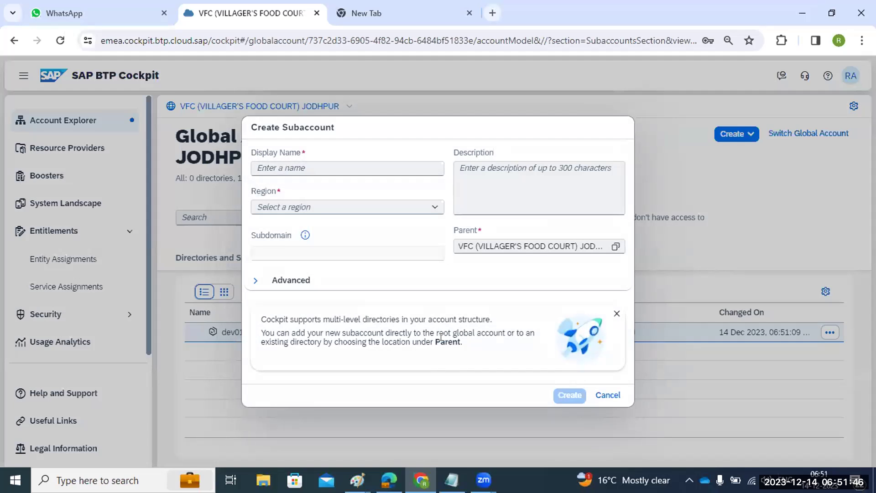
{"action": "left_click", "coordinate": [432, 208]}
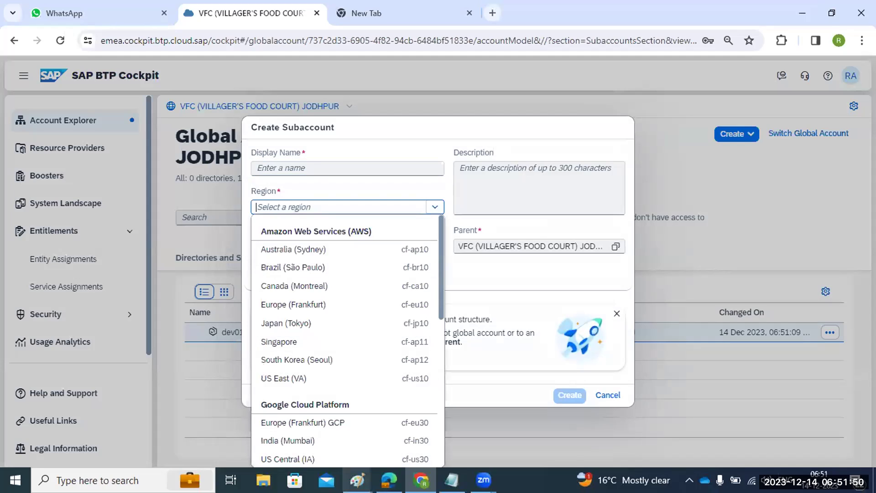
- Check the BTP account diagram in Paint, then scroll through the AWS and Google Cloud regions
{"action": "left_click", "coordinate": [357, 480]}
{"action": "left_click", "coordinate": [262, 414]}
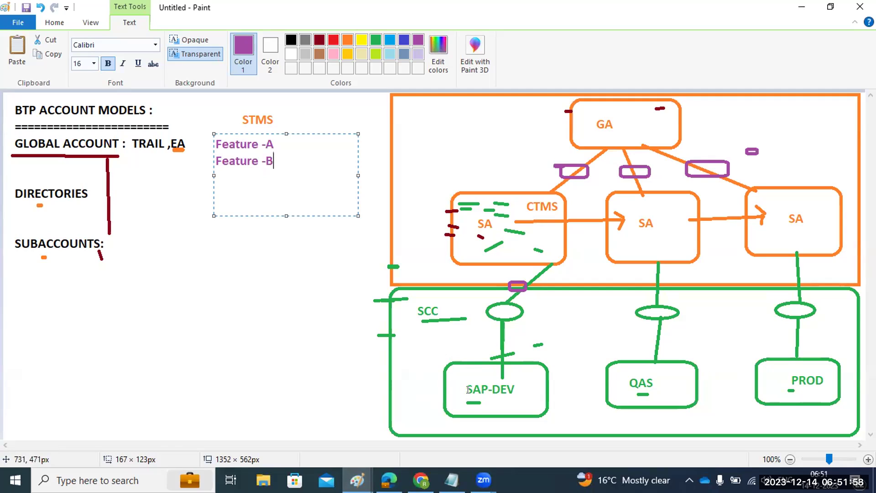
{"action": "left_click", "coordinate": [421, 479]}
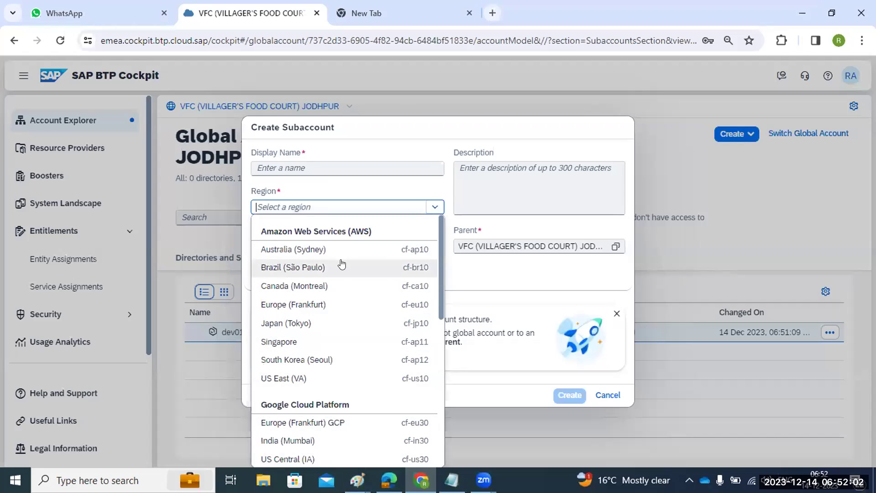
{"action": "scroll", "coordinate": [353, 386], "scroll_direction": "down", "scroll_amount": 2}
{"action": "scroll", "coordinate": [352, 386], "scroll_direction": "down", "scroll_amount": 3}
{"action": "scroll", "coordinate": [349, 388], "scroll_direction": "up", "scroll_amount": 5}
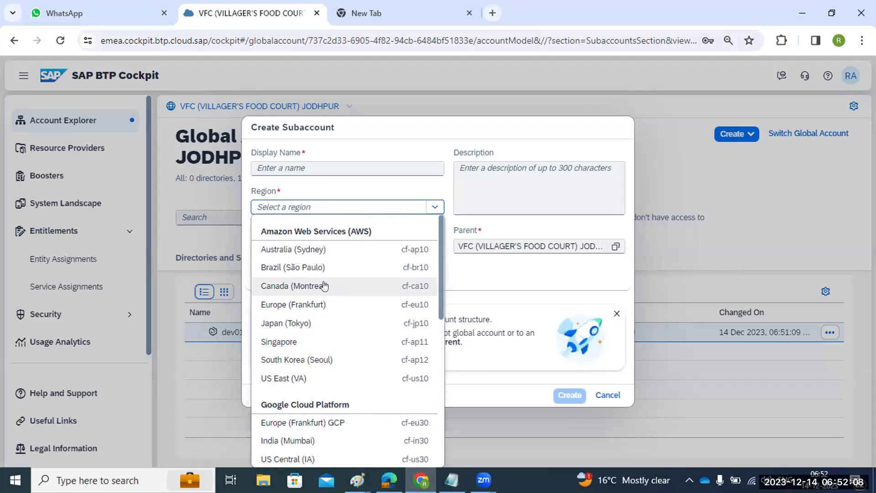
- Review the Paint account diagram, then cancel the Create Subaccount dialog in the cockpit
{"action": "mouse_move", "coordinate": [357, 479]}
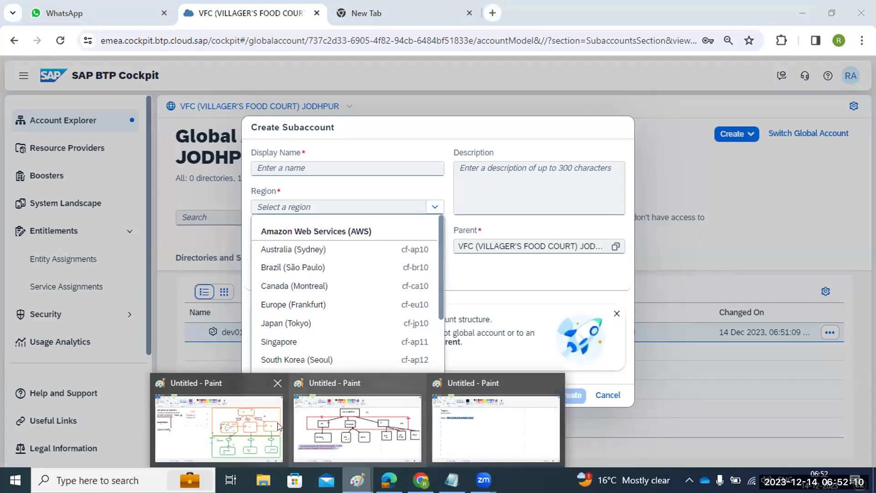
{"action": "left_click", "coordinate": [280, 427]}
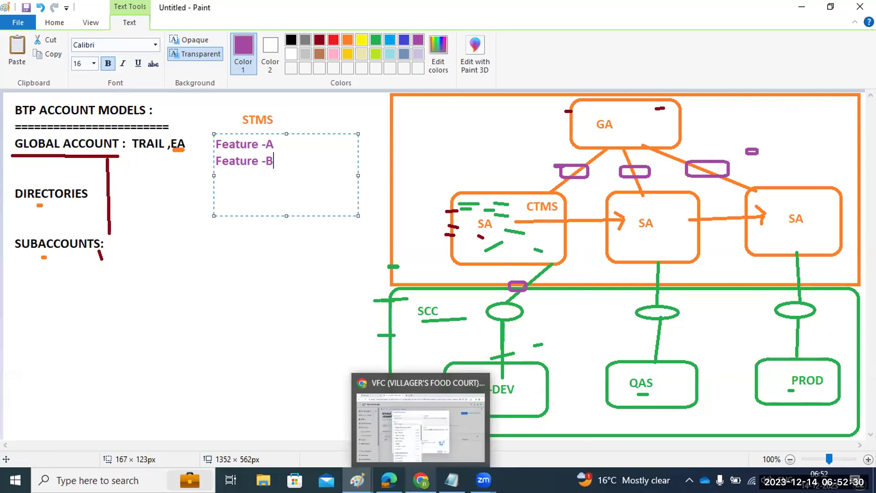
{"action": "left_click", "coordinate": [421, 481]}
{"action": "left_click", "coordinate": [608, 395]}
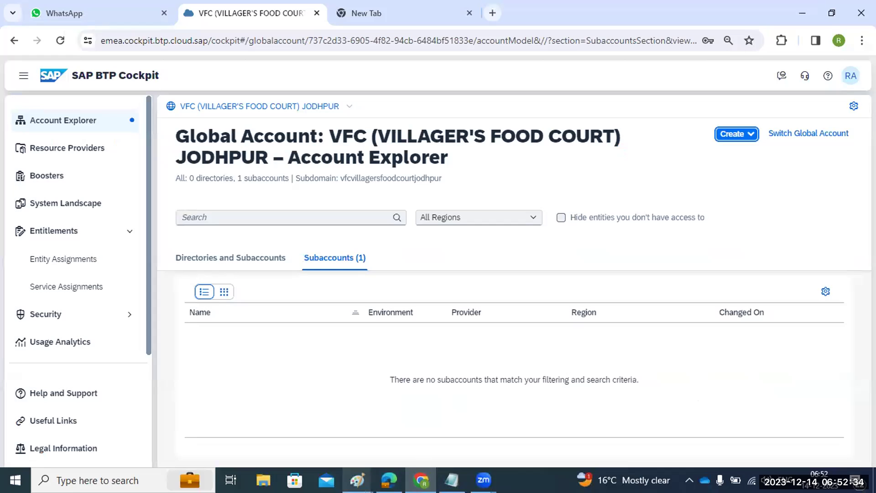
- Draw a large rectangle to the right of the IAAS line on the Regions page
{"action": "mouse_move", "coordinate": [357, 480]}
{"action": "left_click", "coordinate": [507, 420]}
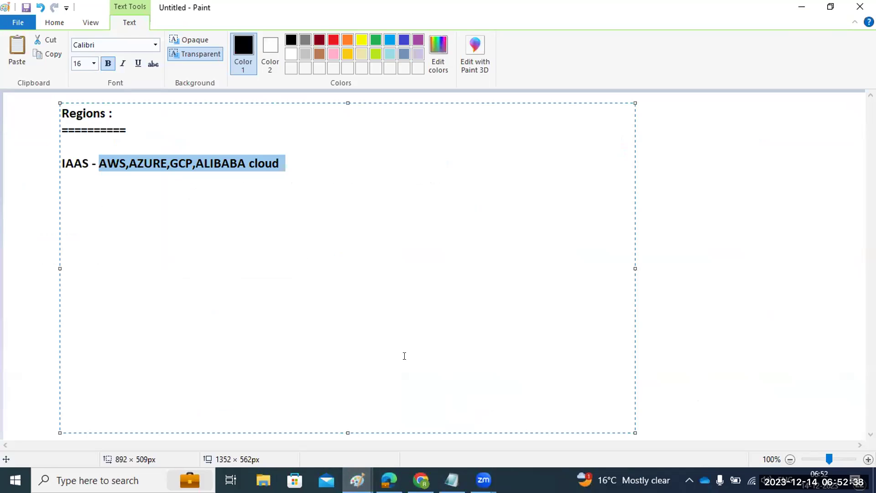
{"action": "left_click", "coordinate": [733, 235]}
{"action": "left_click", "coordinate": [282, 42]}
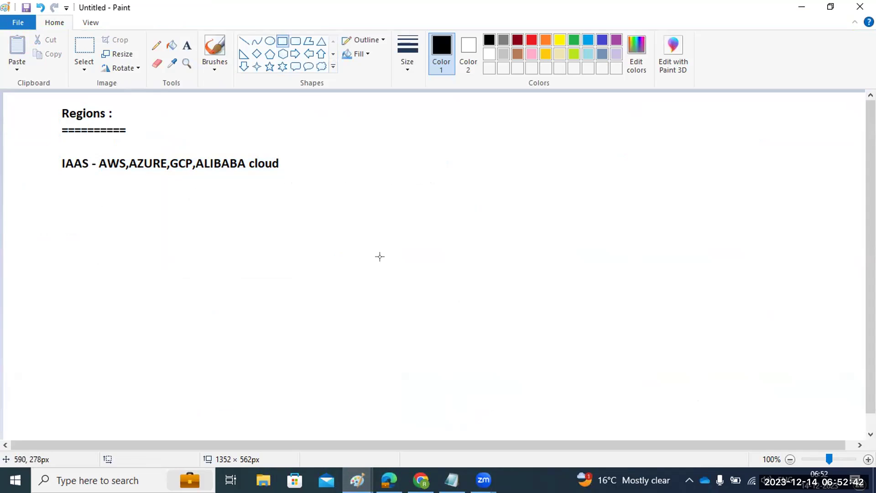
{"action": "left_click_drag", "start_coordinate": [322, 124], "coordinate": [562, 327]}
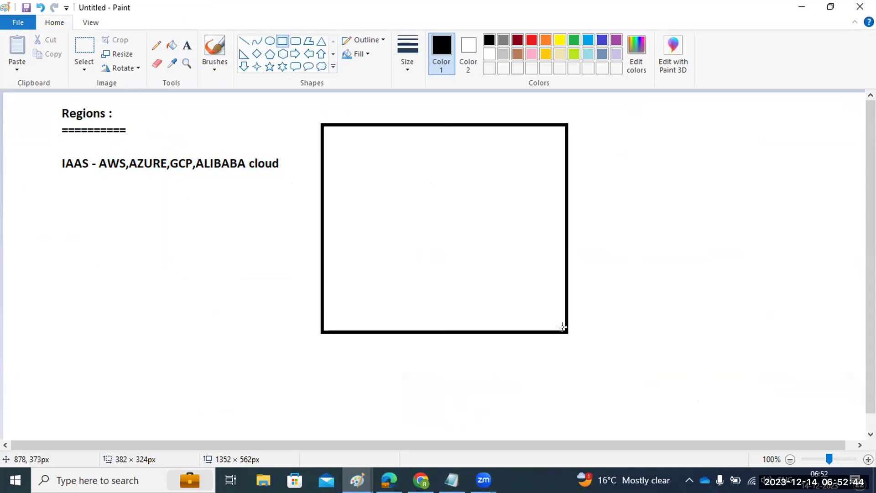
{"action": "left_click", "coordinate": [503, 335]}
- Title the box REGION and list Applications, Services and DATA inside it
{"action": "left_click", "coordinate": [187, 47]}
{"action": "left_click", "coordinate": [375, 100]}
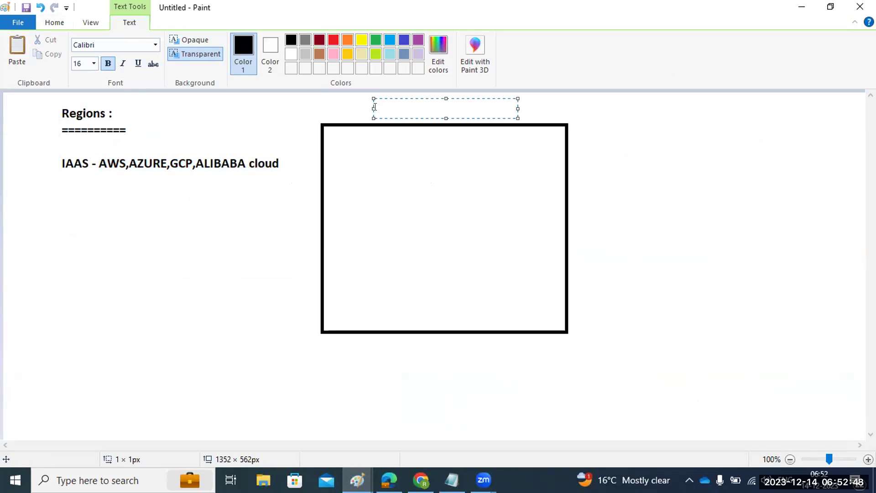
{"action": "type", "text": "REGION"}
{"action": "left_click", "coordinate": [370, 146]}
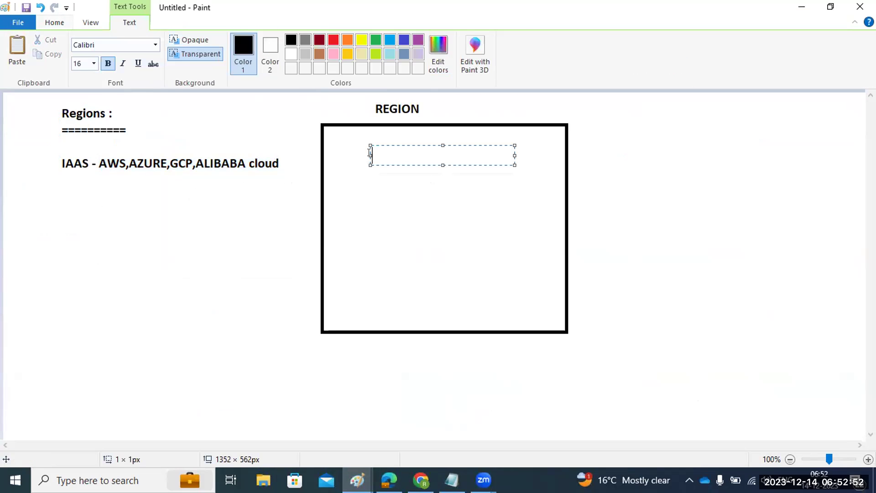
{"action": "type", "text": "Applications"}
{"action": "key", "text": "Return"}
{"action": "key", "text": "Return"}
{"action": "type", "text": "Services"}
{"action": "key", "text": "Return"}
{"action": "key", "text": "Return"}
{"action": "type", "text": "DATA"}
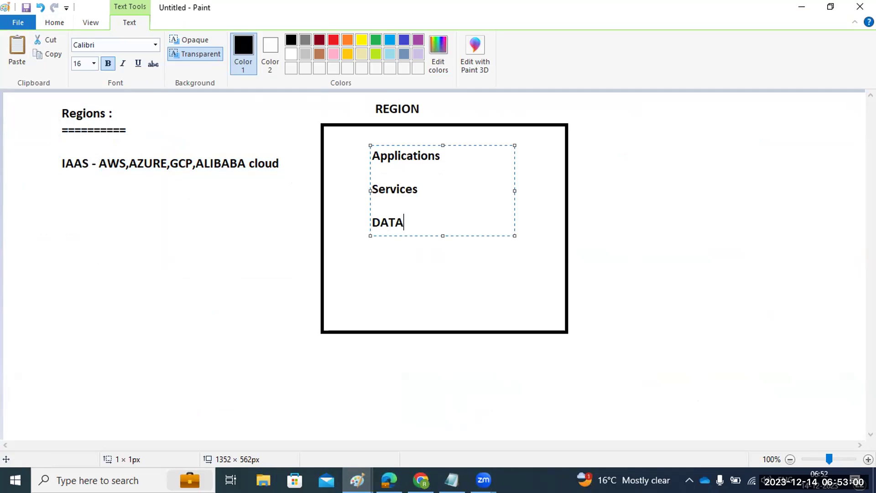
{"action": "left_click", "coordinate": [351, 257]}
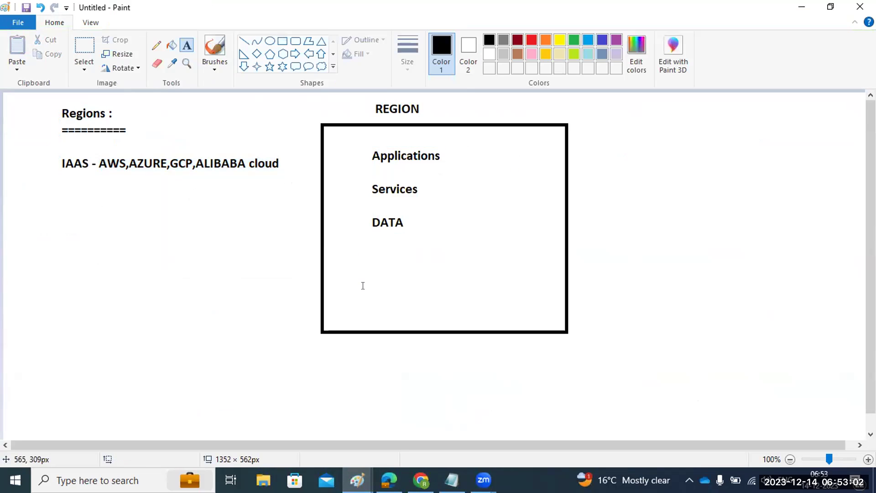